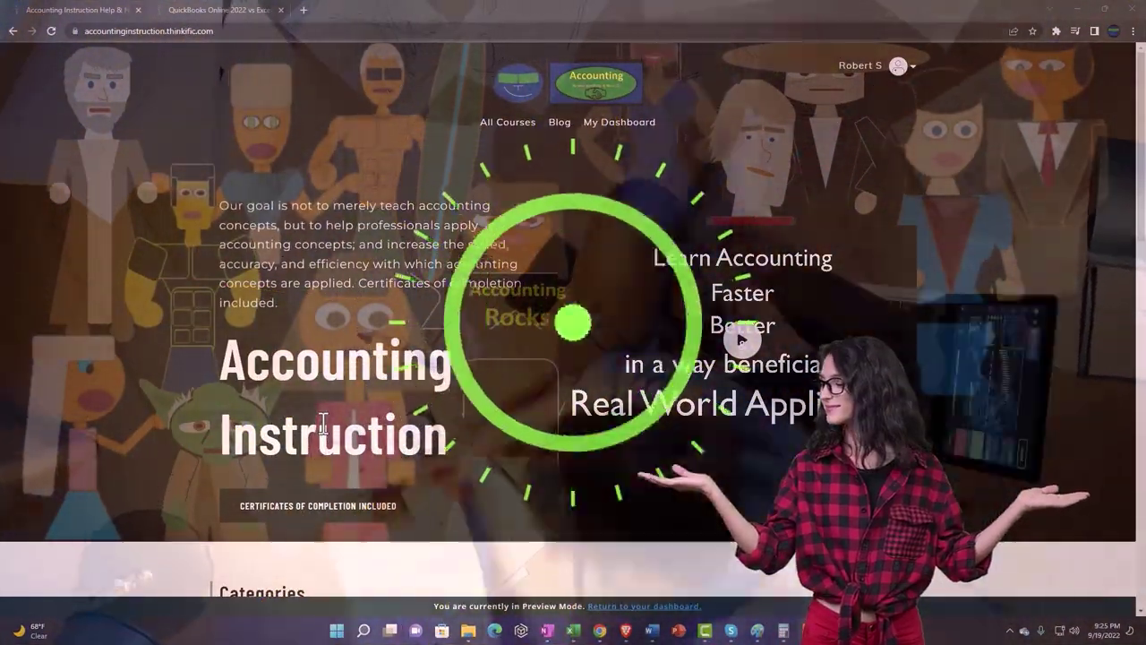
Step: Look through the Accounting Instruction course categories and the QuickBooks Online 2022 course's lesson sections
{"action": "scroll", "coordinate": [158, 499], "scroll_direction": "down", "scroll_amount": 5}
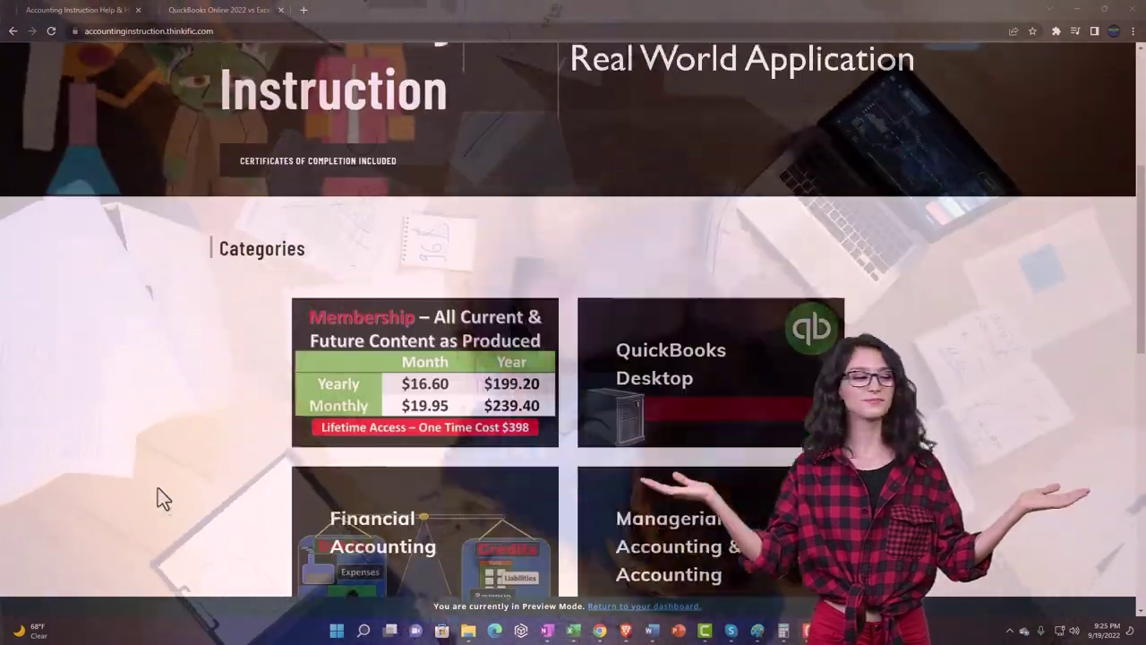
{"action": "scroll", "coordinate": [159, 499], "scroll_direction": "down", "scroll_amount": 3}
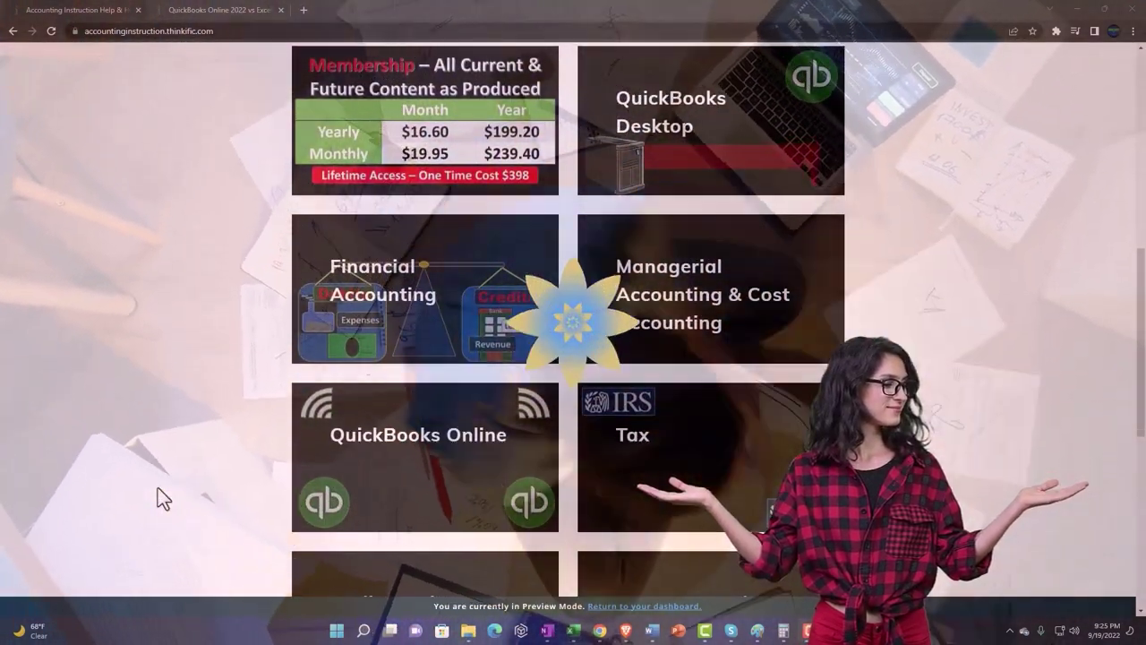
{"action": "scroll", "coordinate": [158, 492], "scroll_direction": "down", "scroll_amount": 3}
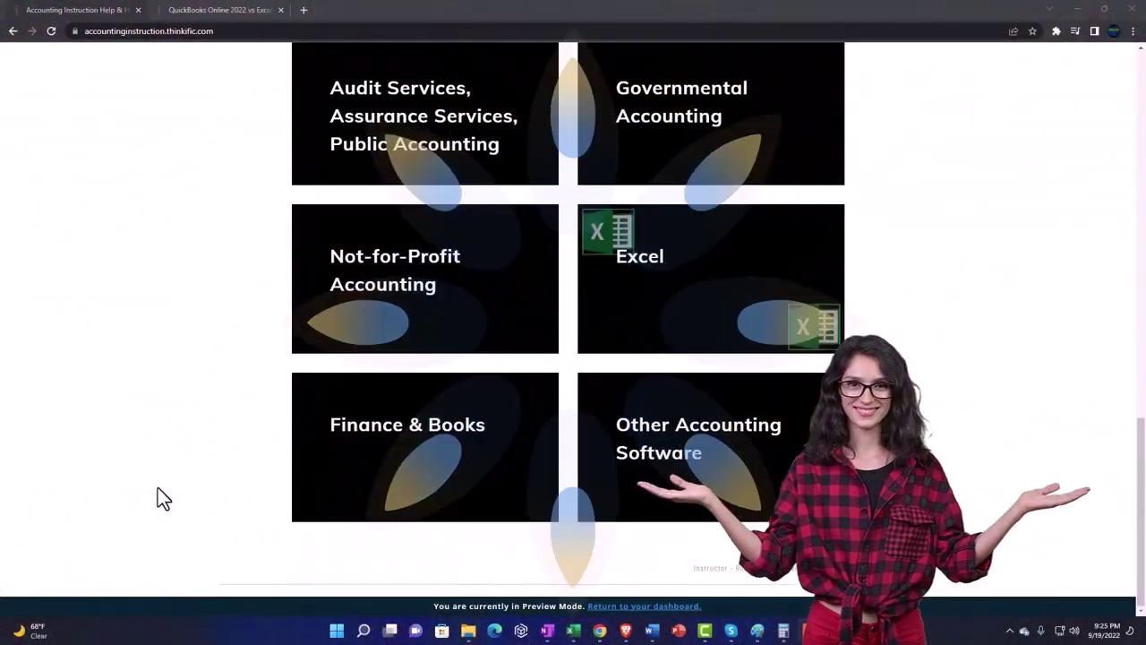
{"action": "left_click", "coordinate": [204, 11]}
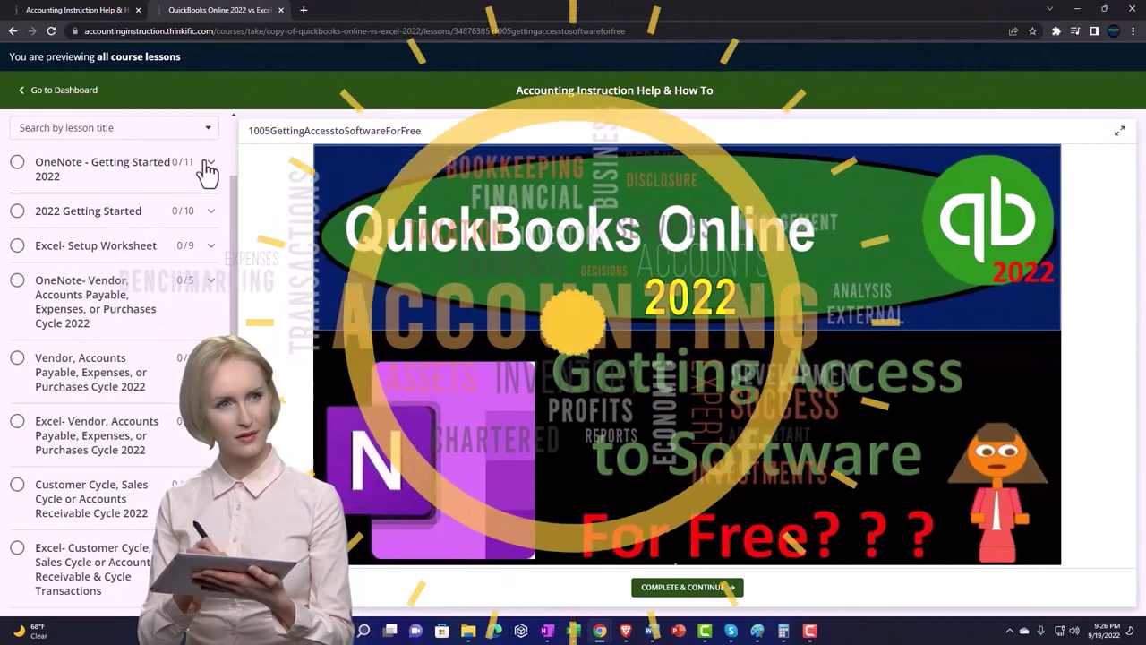
{"action": "left_click", "coordinate": [208, 170]}
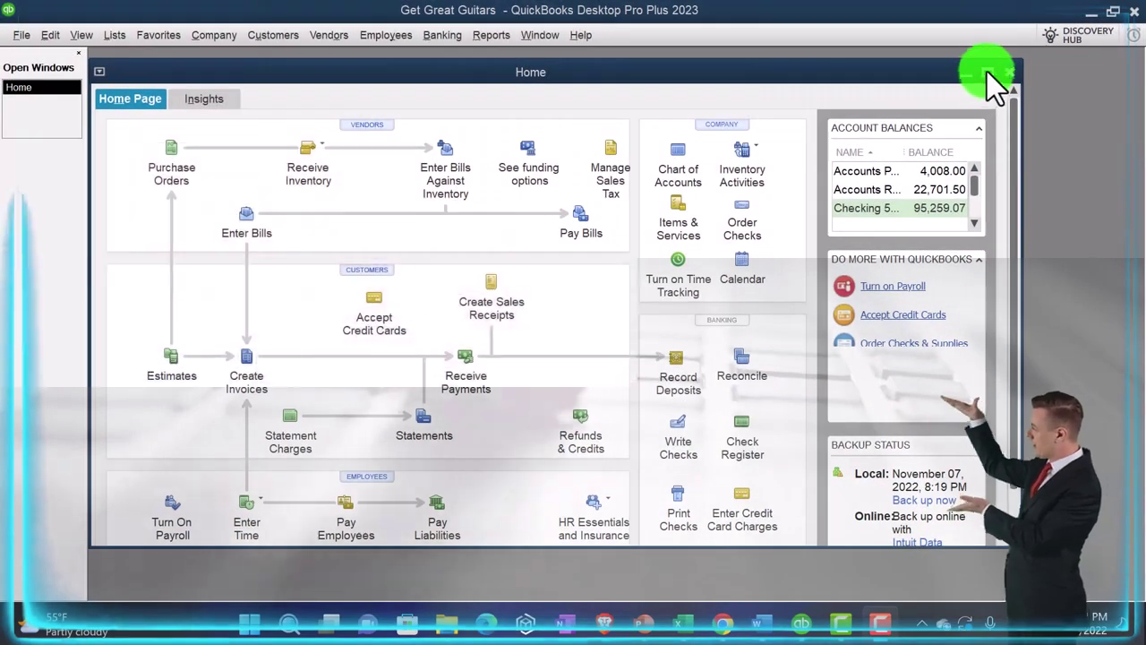
Step: Maximize the Home window of the Get Great Guitars company file and check the Open Window List option
{"action": "left_click", "coordinate": [986, 72]}
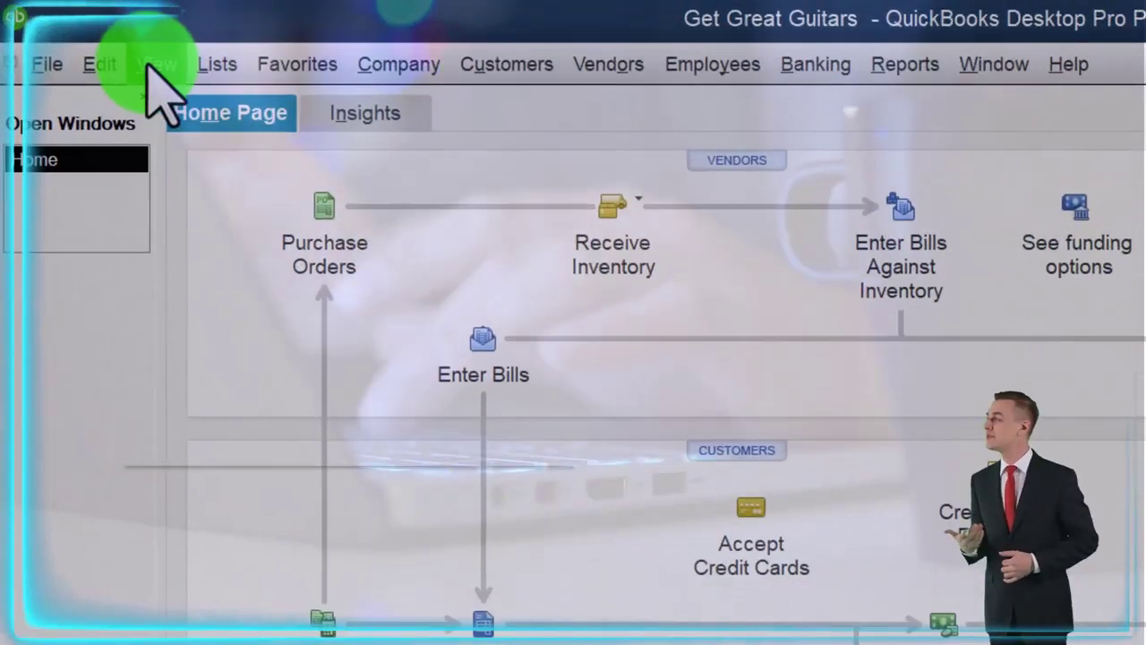
{"action": "left_click", "coordinate": [85, 36]}
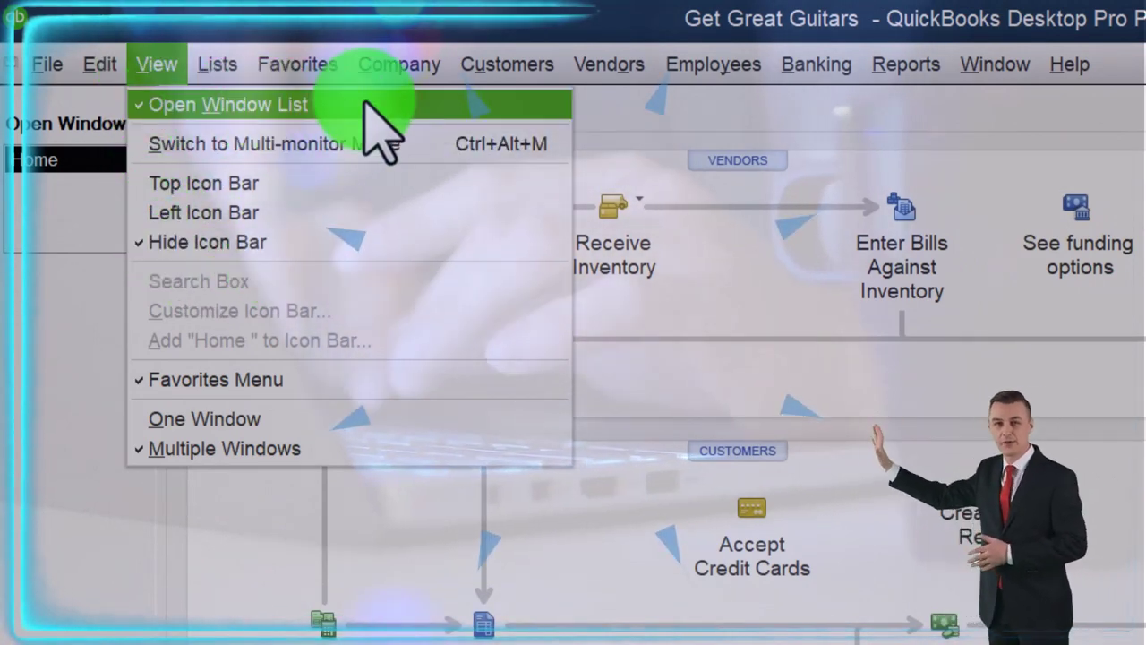
{"action": "left_click", "coordinate": [41, 188]}
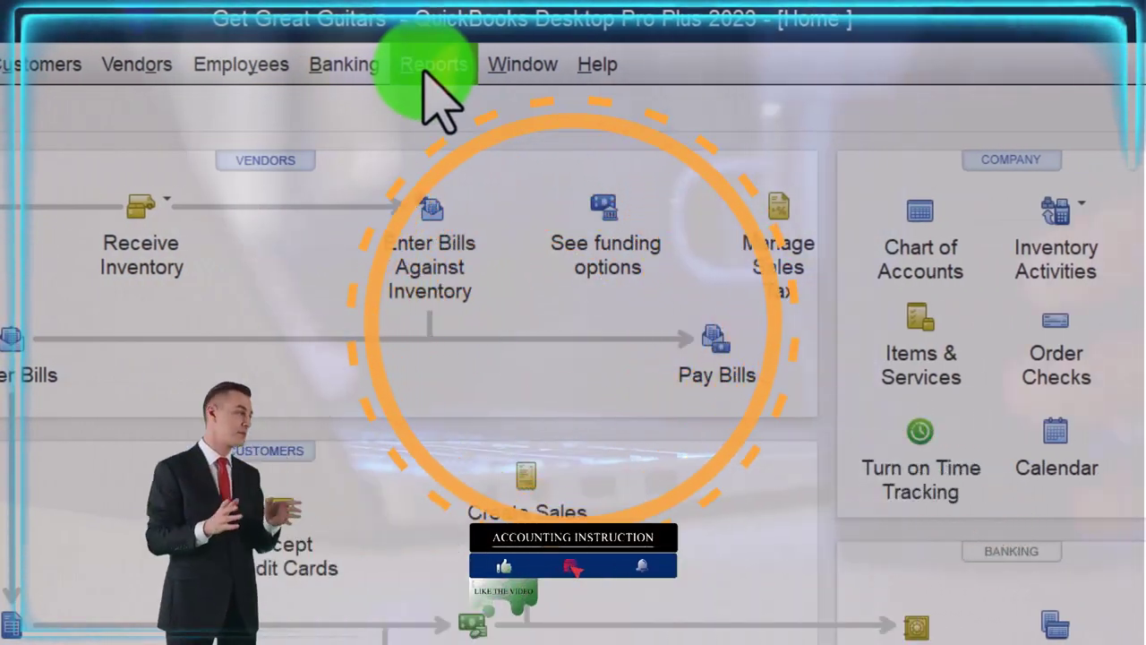
Step: Open the Profit & Loss Standard report from the Company & Financial reports
{"action": "left_click", "coordinate": [426, 68]}
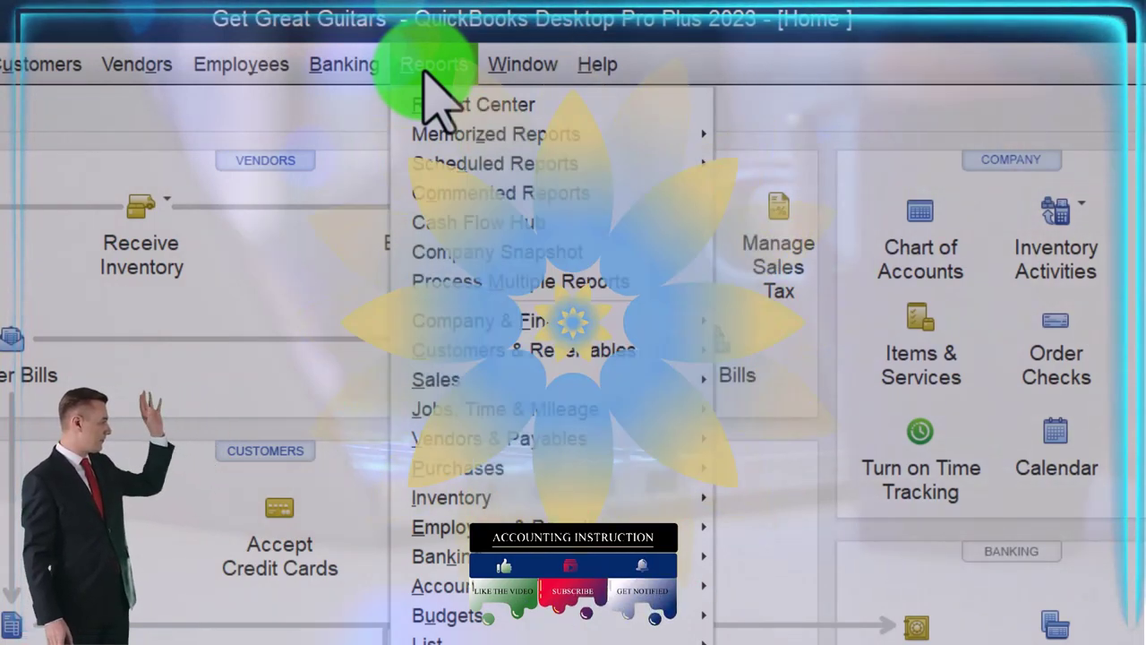
{"action": "mouse_move", "coordinate": [420, 320]}
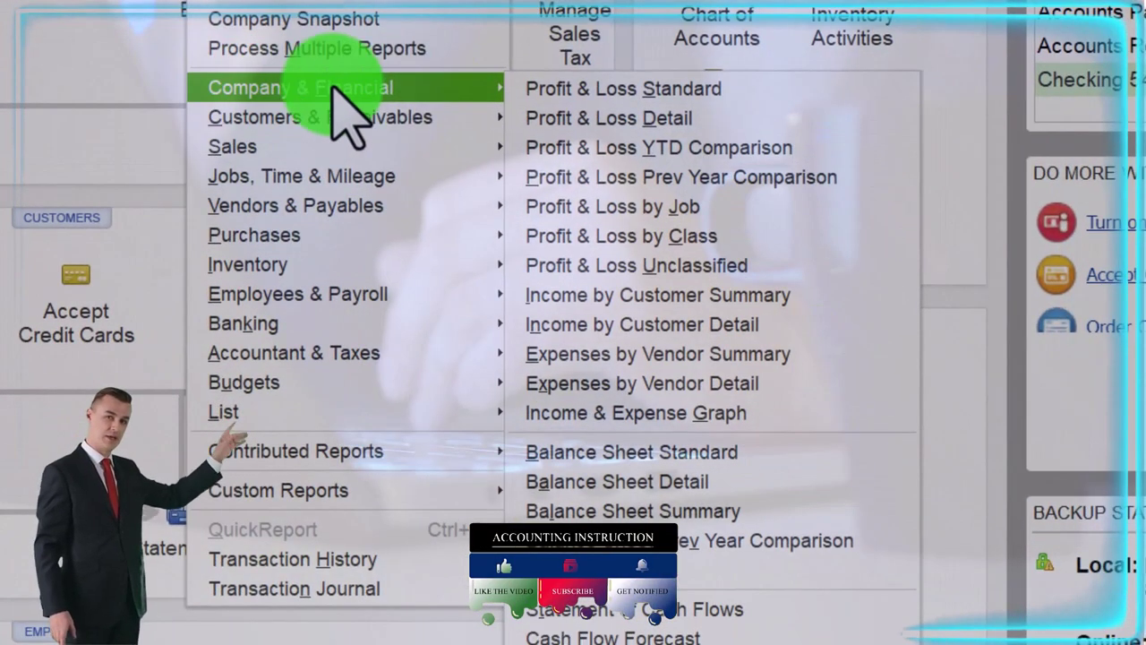
{"action": "left_click", "coordinate": [563, 88]}
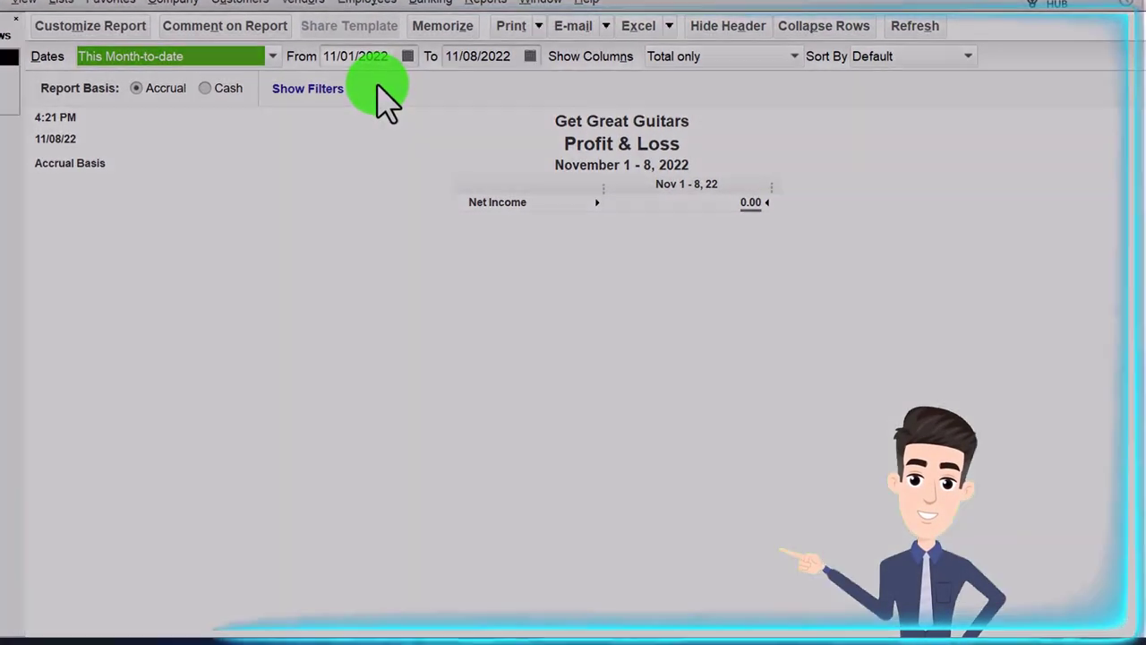
Step: Set the Profit & Loss date range from 01/01/2023 to 02/28/2023 and show its columns by Month
{"action": "key", "text": "Tab"}
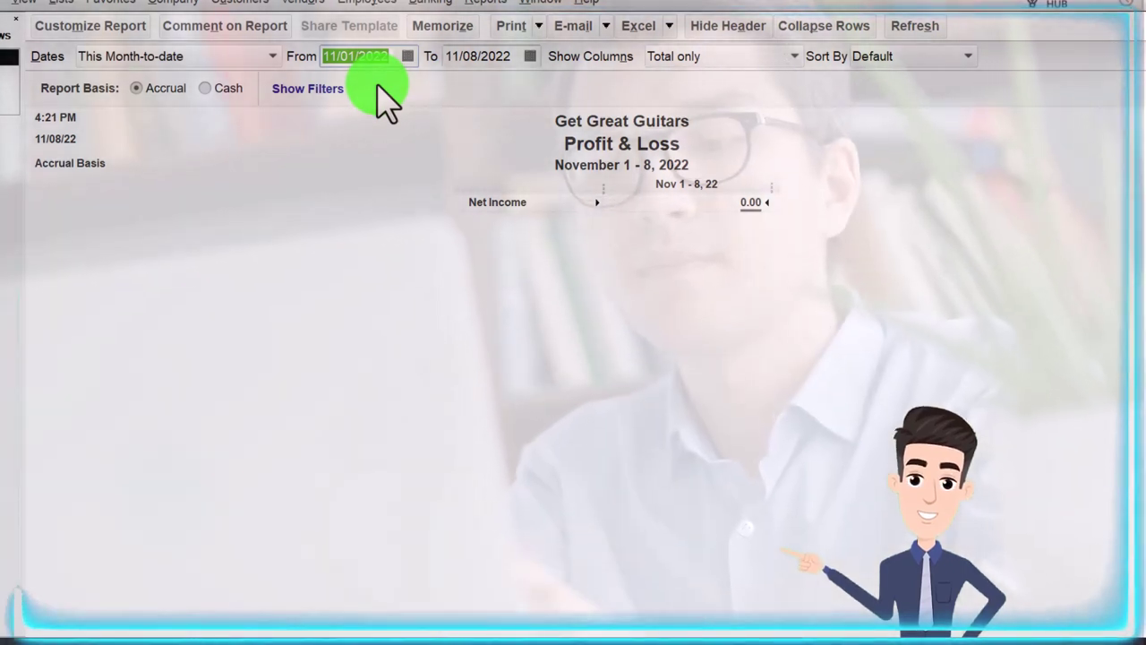
{"action": "type", "text": "01"}
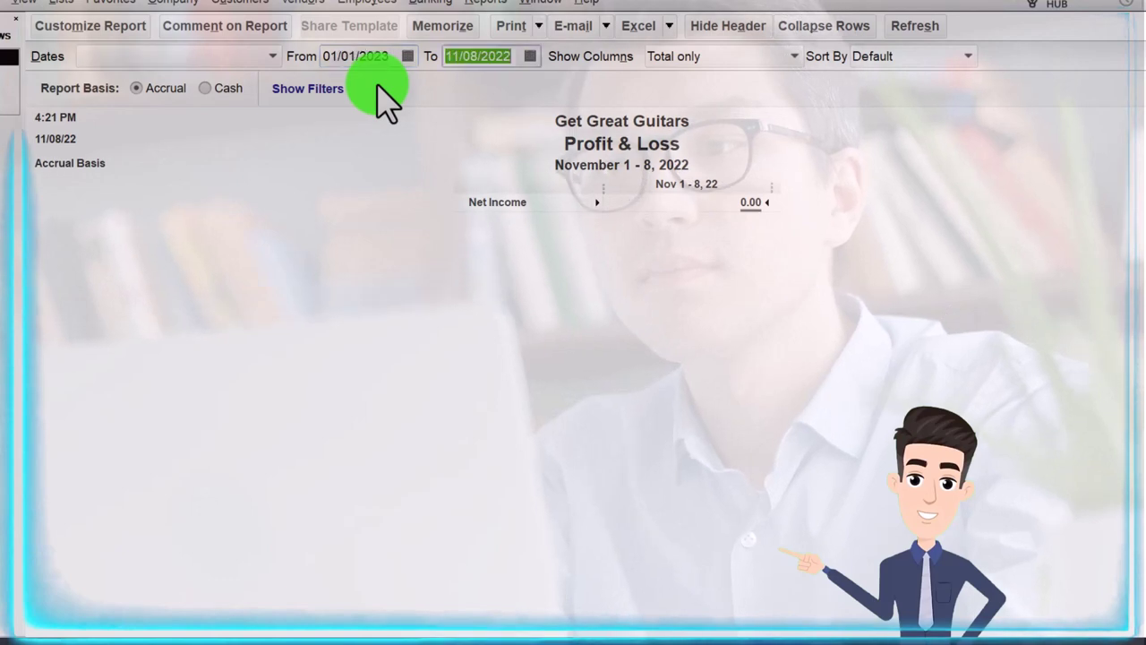
{"action": "type", "text": "022823"}
{"action": "key", "text": "Tab"}
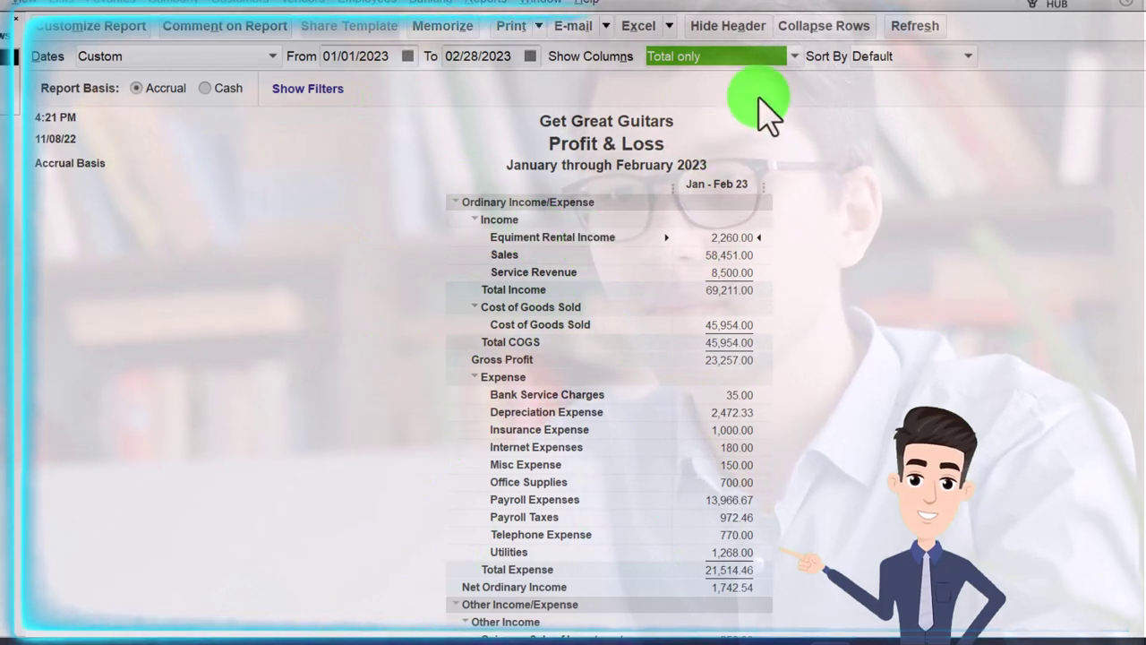
{"action": "left_click", "coordinate": [794, 60]}
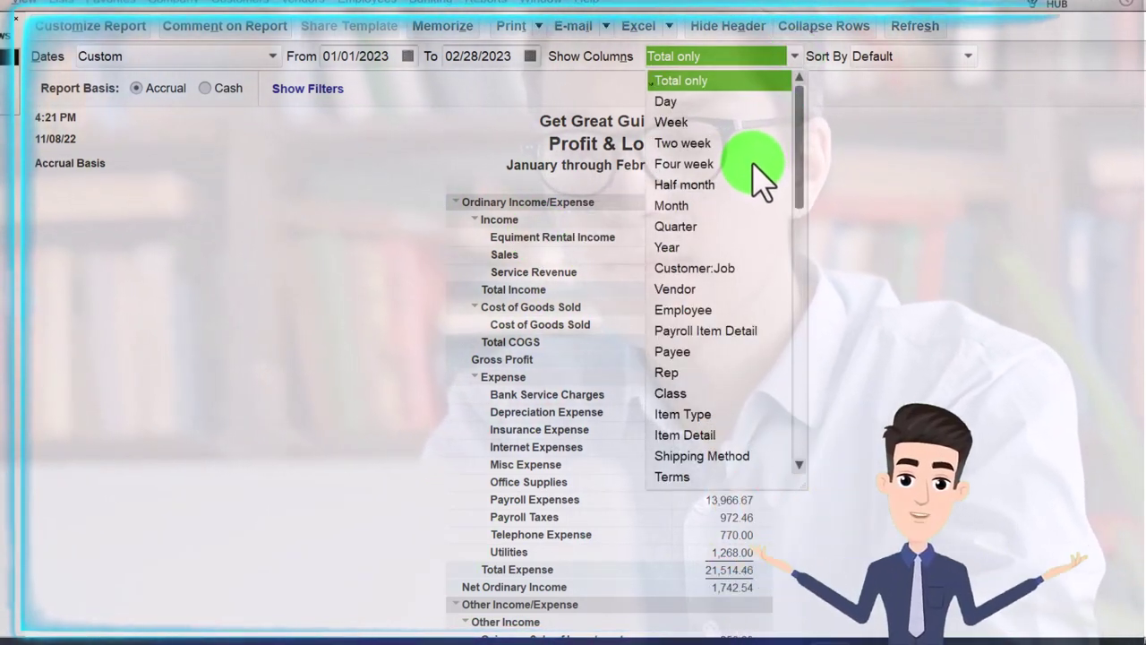
{"action": "left_click", "coordinate": [681, 207]}
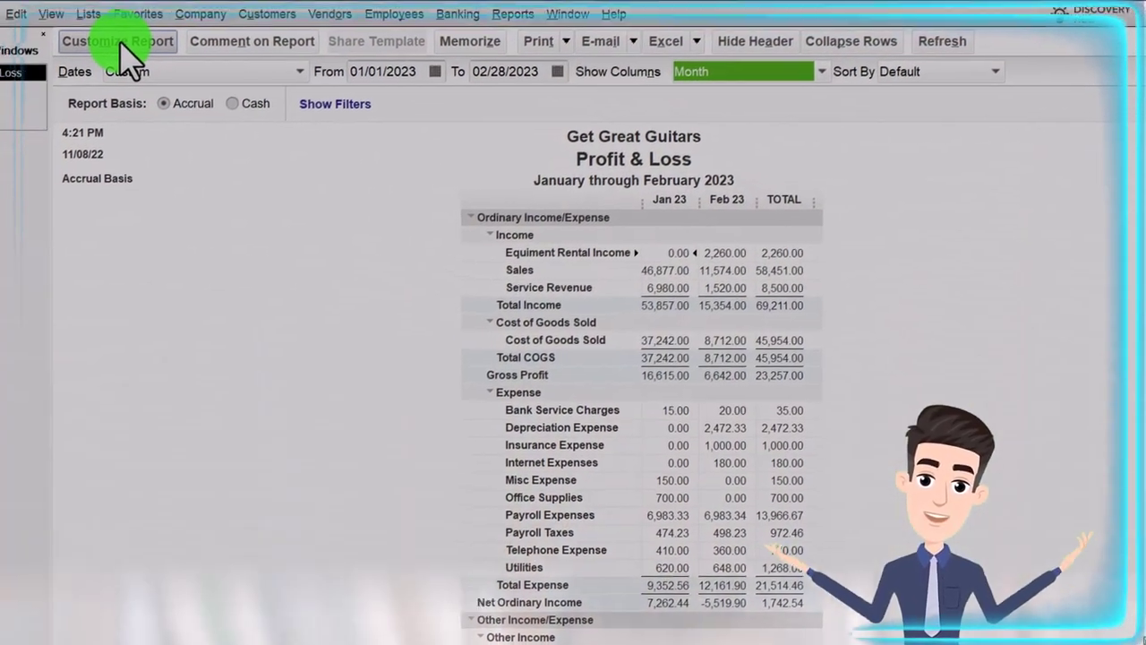
Step: Customize the Profit & Loss report with font size 14 for the column labels and all related fonts
{"action": "left_click", "coordinate": [94, 26]}
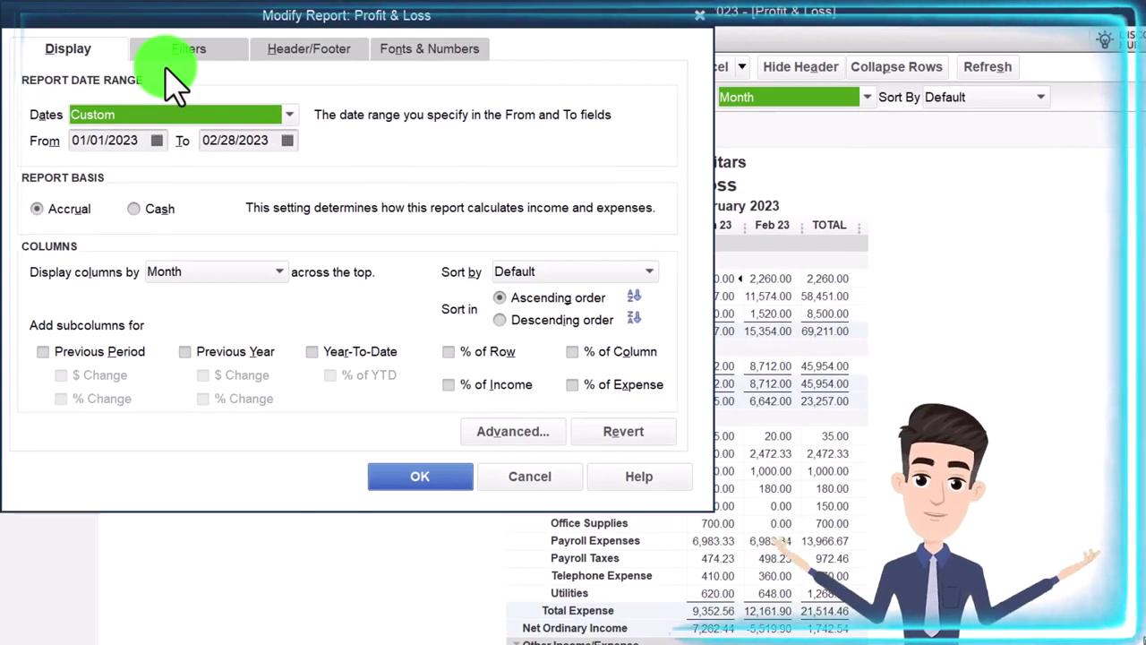
{"action": "left_click", "coordinate": [405, 53]}
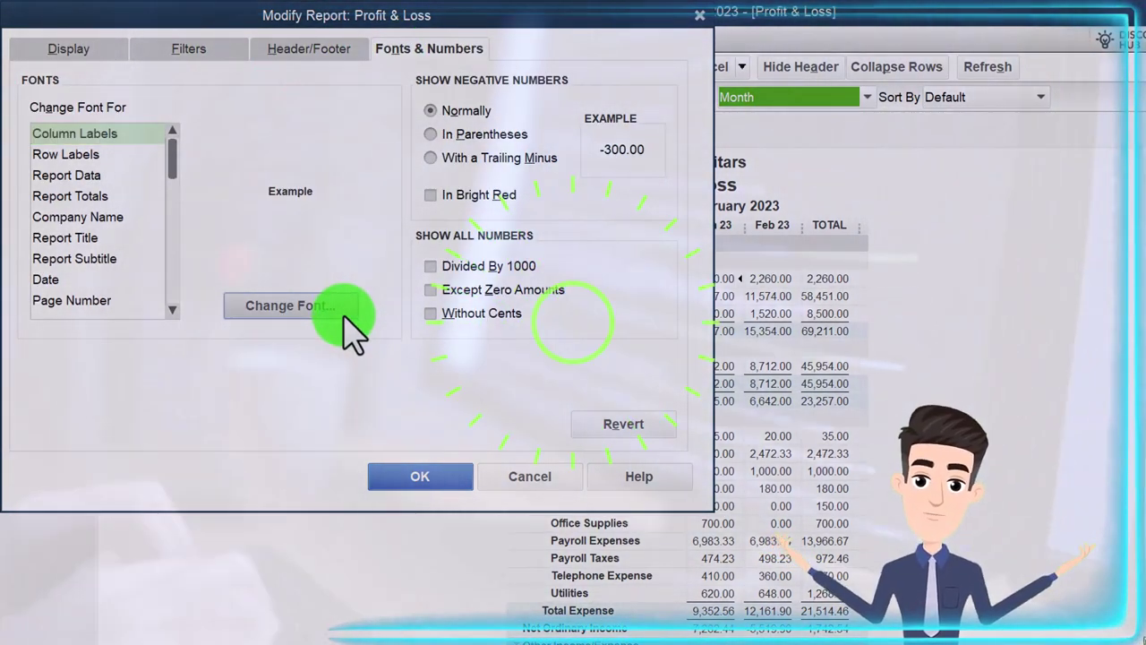
{"action": "left_click", "coordinate": [338, 307]}
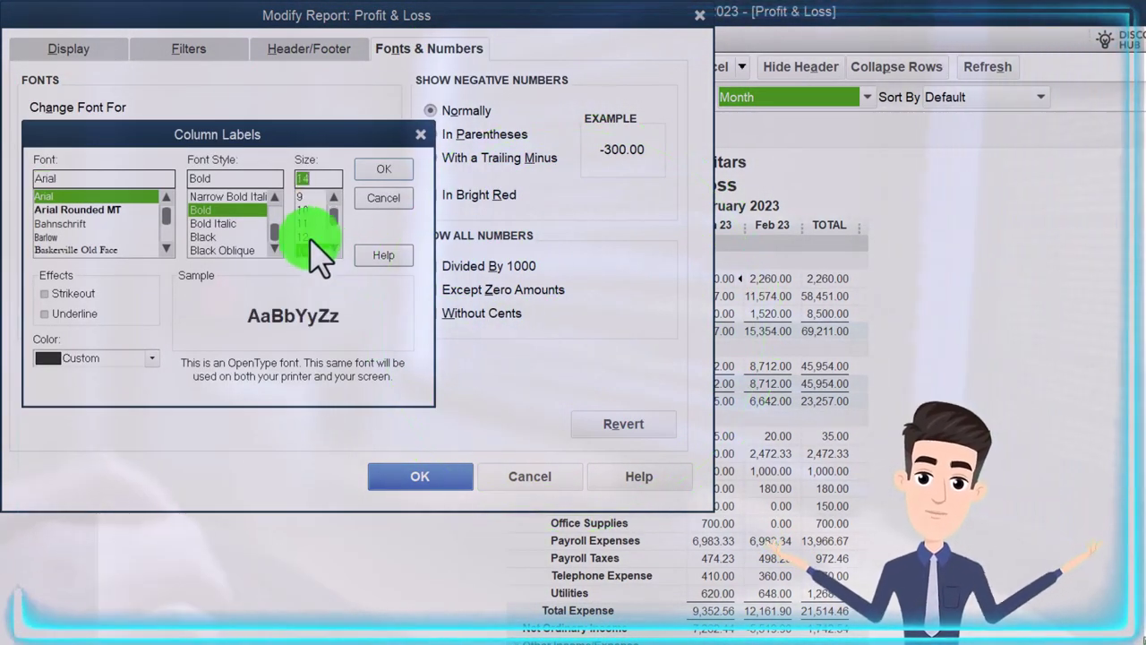
{"action": "left_click", "coordinate": [374, 173]}
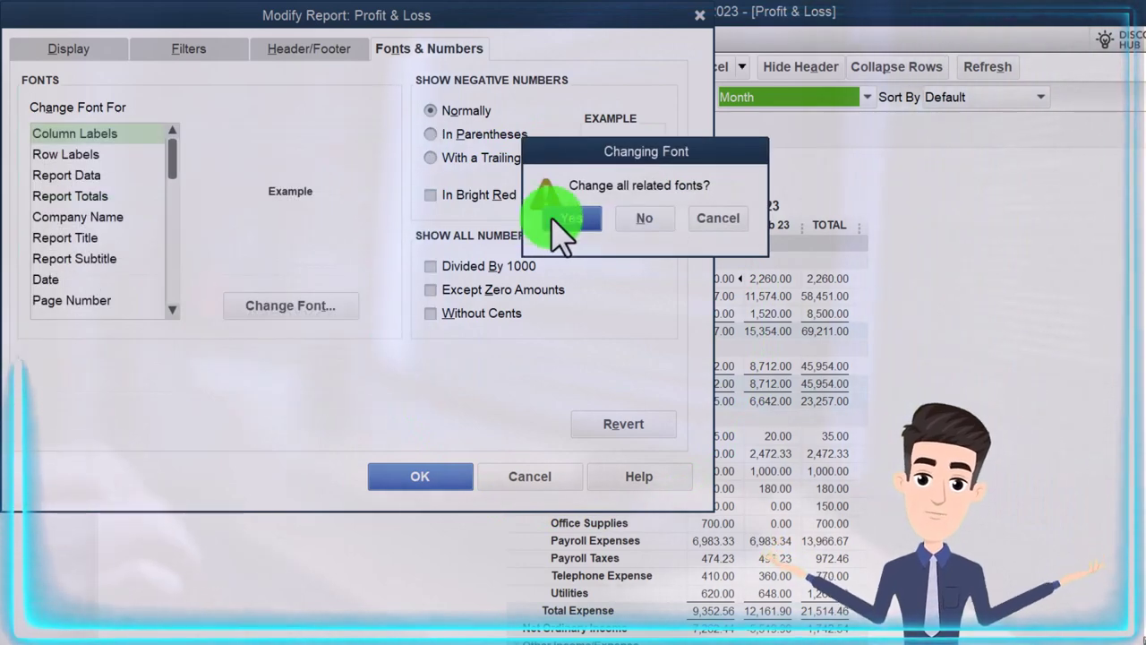
{"action": "left_click", "coordinate": [551, 219]}
{"action": "left_click", "coordinate": [455, 466]}
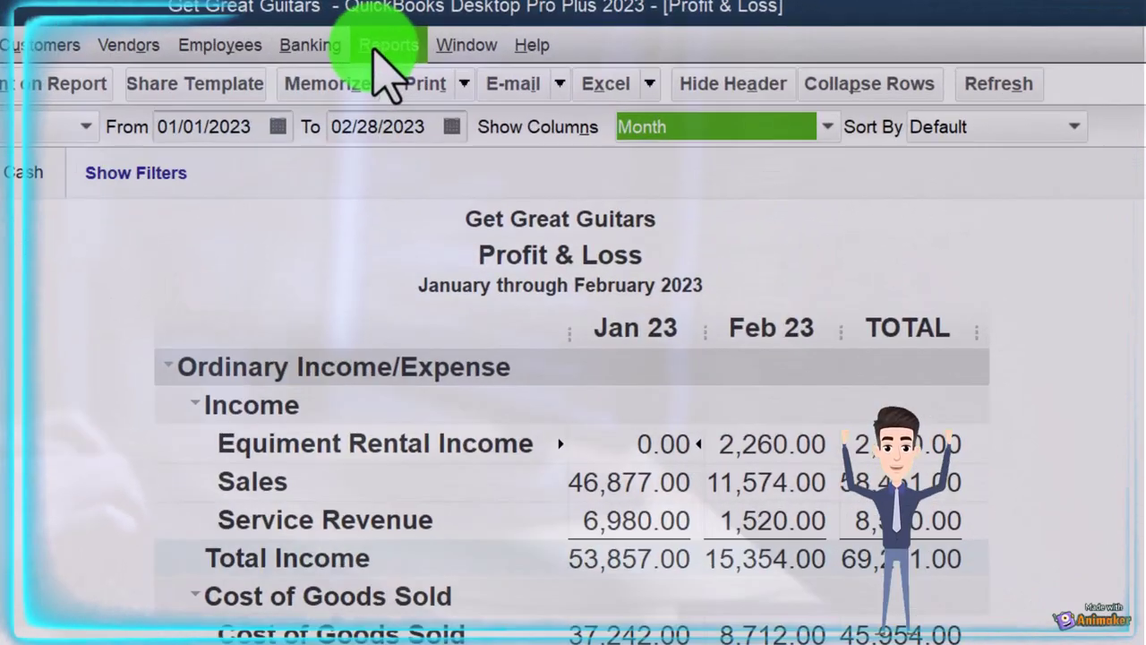
Step: Open the Balance Sheet Standard report from the Company & Financial reports
{"action": "left_click", "coordinate": [556, 39]}
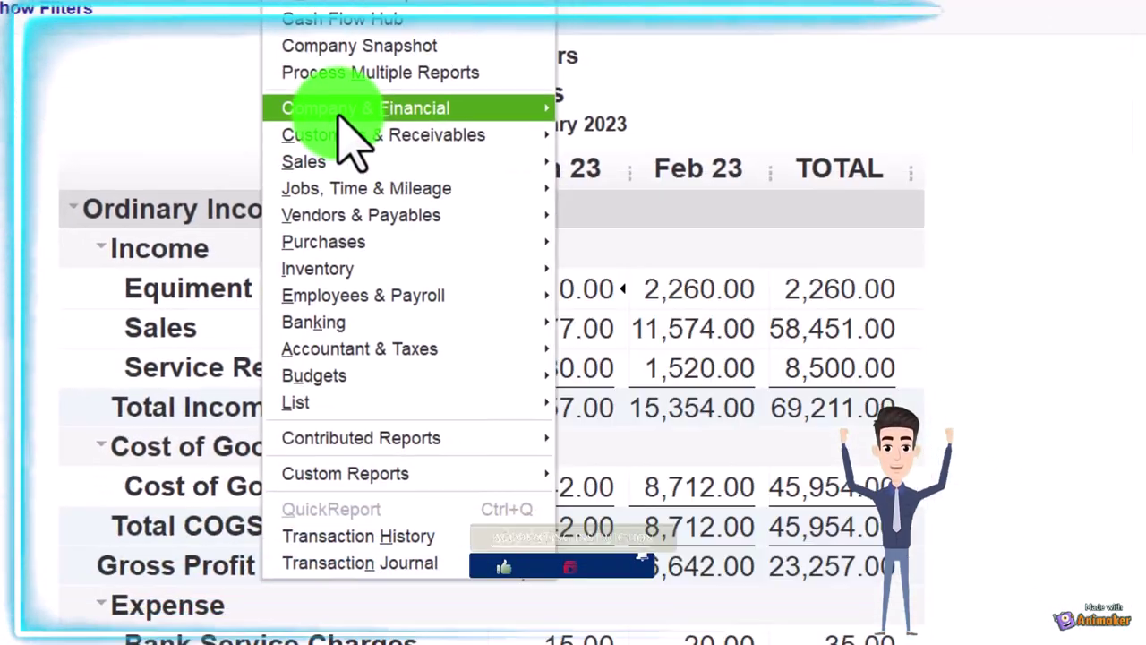
{"action": "mouse_move", "coordinate": [595, 281]}
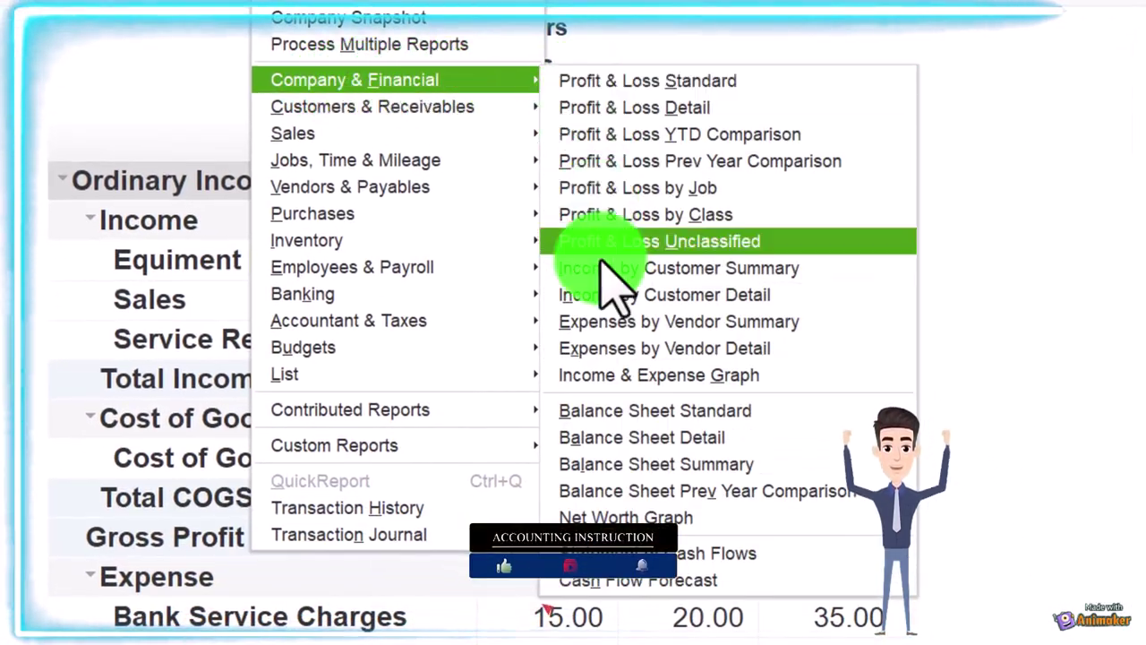
{"action": "left_click", "coordinate": [806, 417]}
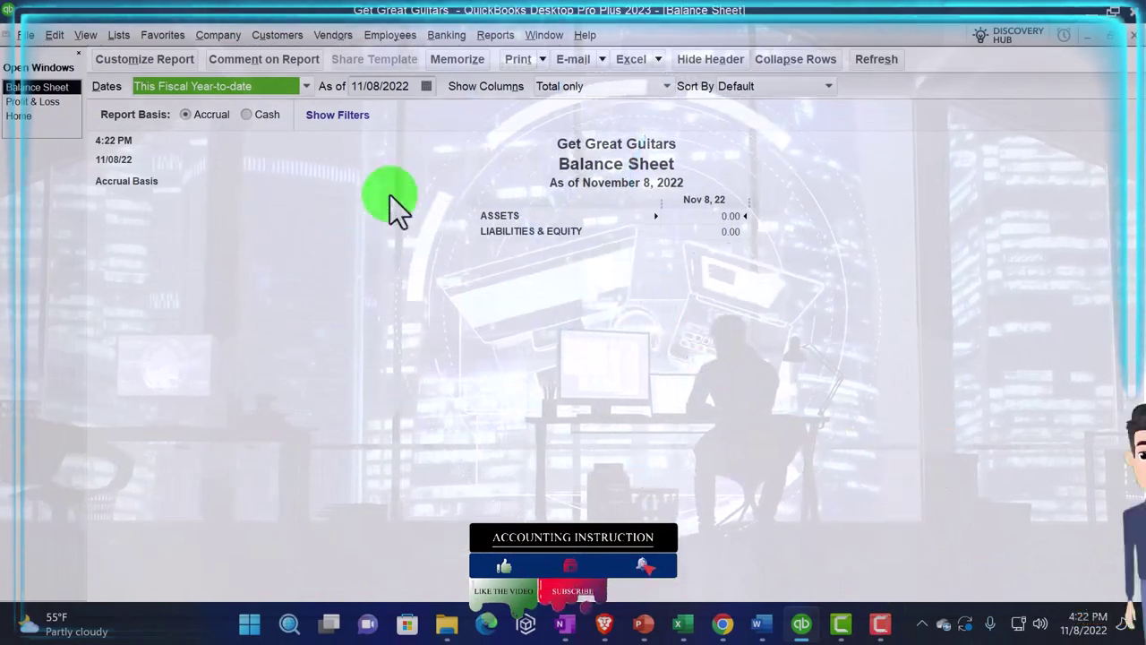
Step: Customize the Balance Sheet with a date range from 01/01/2023 to 02/28/2023 and columns displayed by Month
{"action": "left_click", "coordinate": [162, 58]}
{"action": "key", "text": "Tab"}
{"action": "type", "text": "0"}
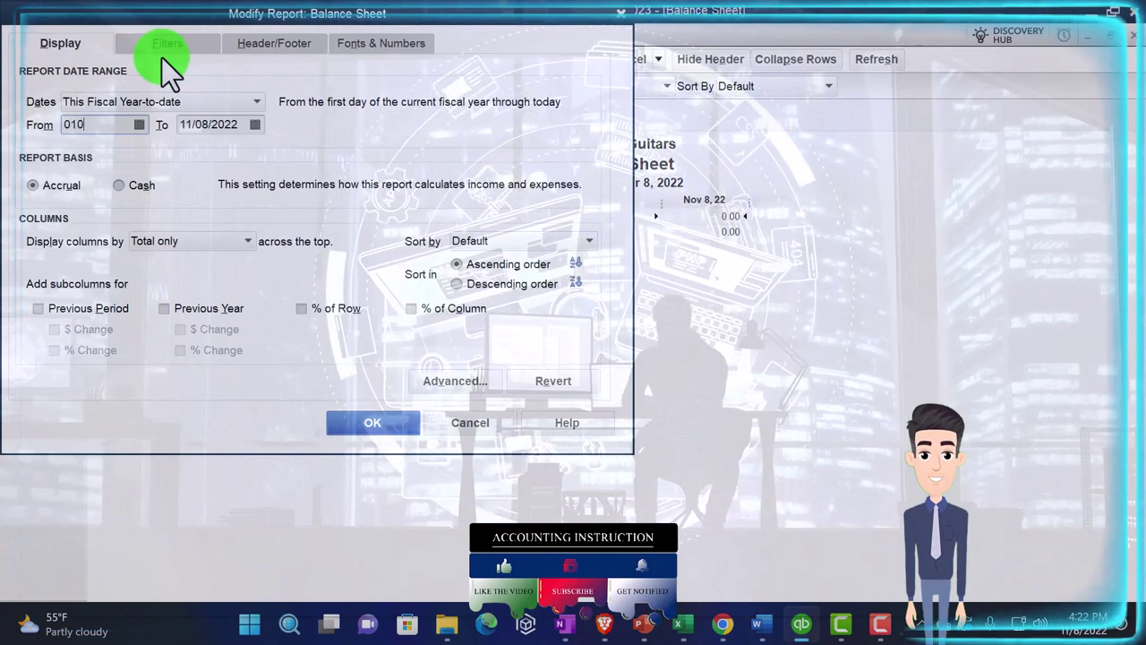
{"action": "type", "text": "1/01/2023"}
{"action": "key", "text": "Tab"}
{"action": "type", "text": "02"}
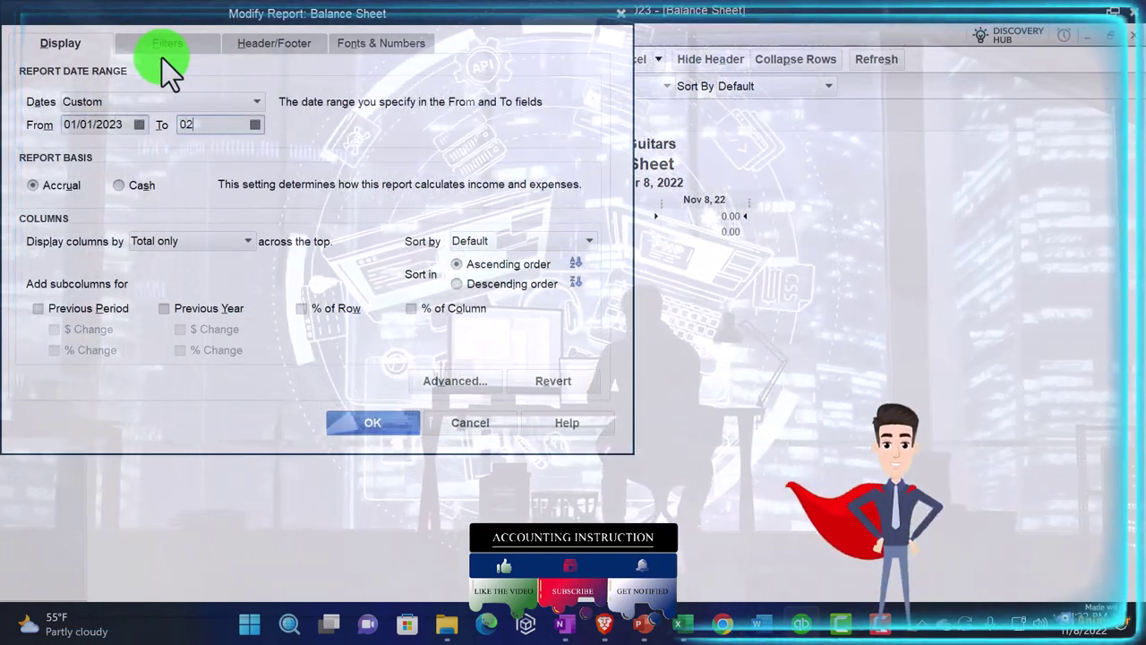
{"action": "type", "text": "/28/2023"}
{"action": "key", "text": "Tab"}
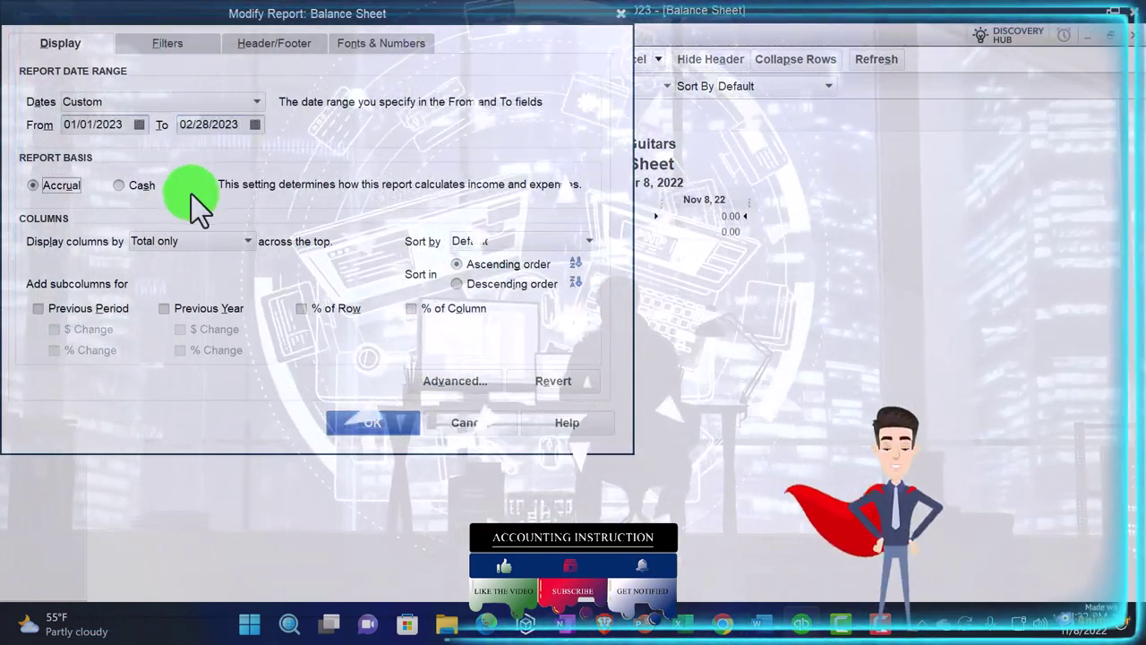
{"action": "left_click", "coordinate": [199, 245]}
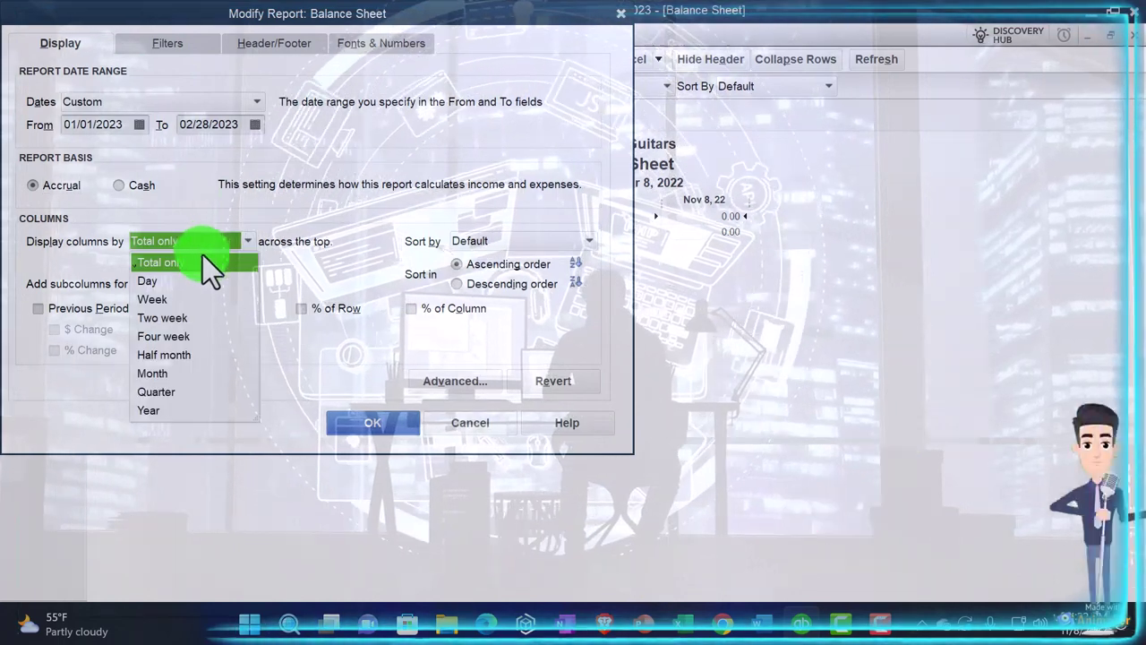
{"action": "left_click", "coordinate": [156, 373]}
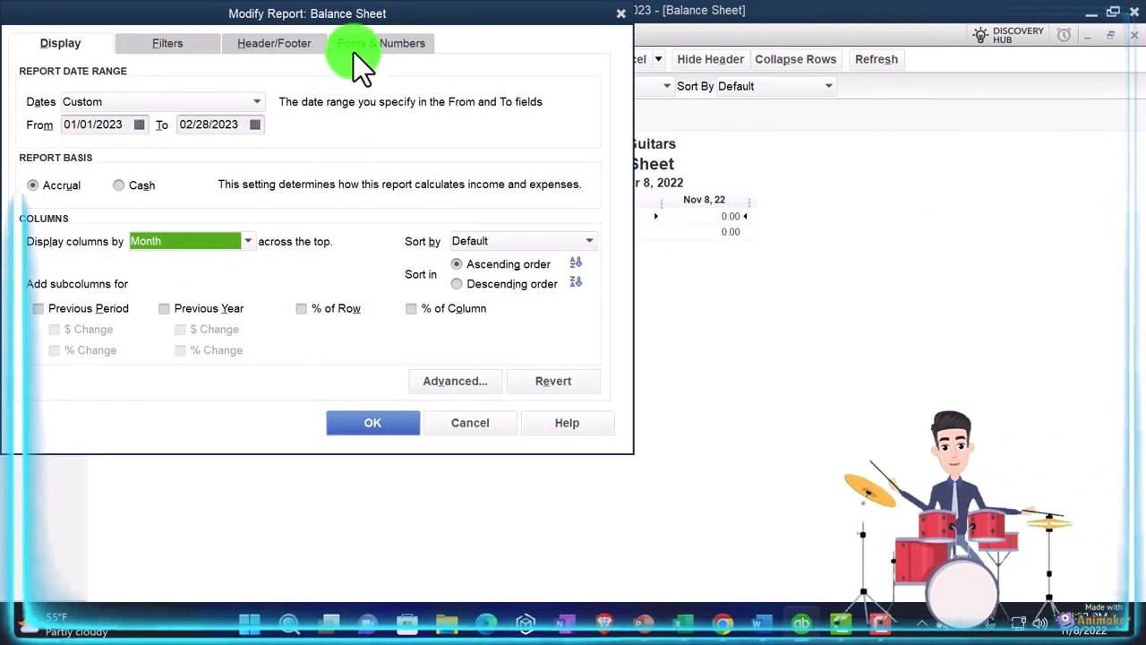
Step: Change the Balance Sheet's column labels and all related fonts to size 14 and apply the report changes
{"action": "left_click", "coordinate": [354, 51]}
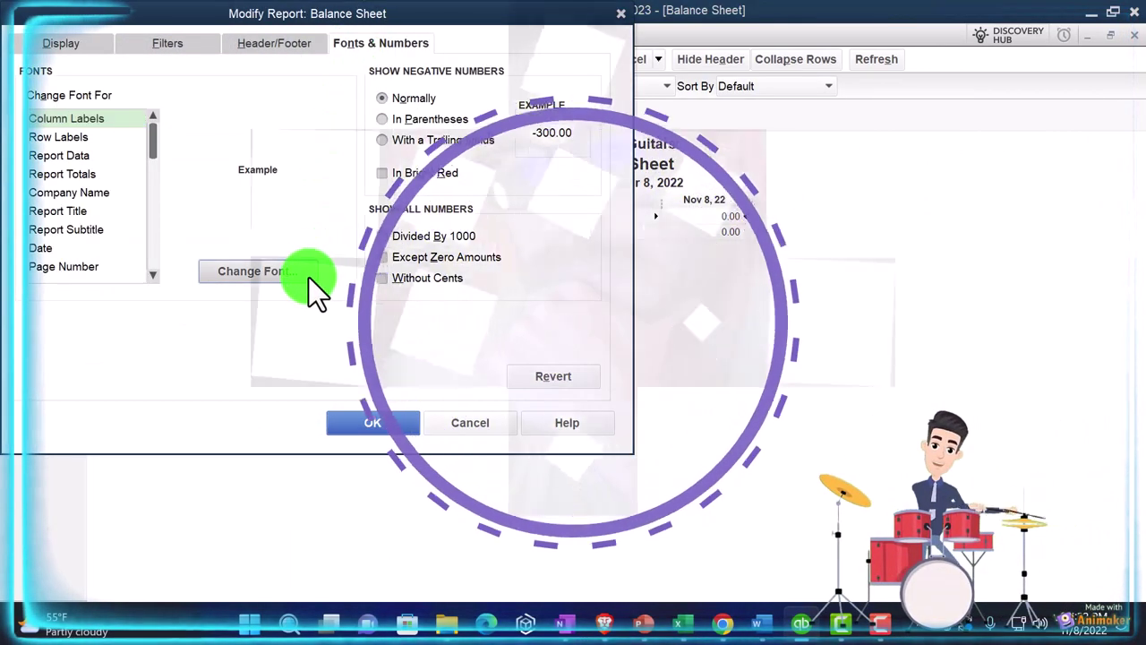
{"action": "left_click", "coordinate": [308, 277]}
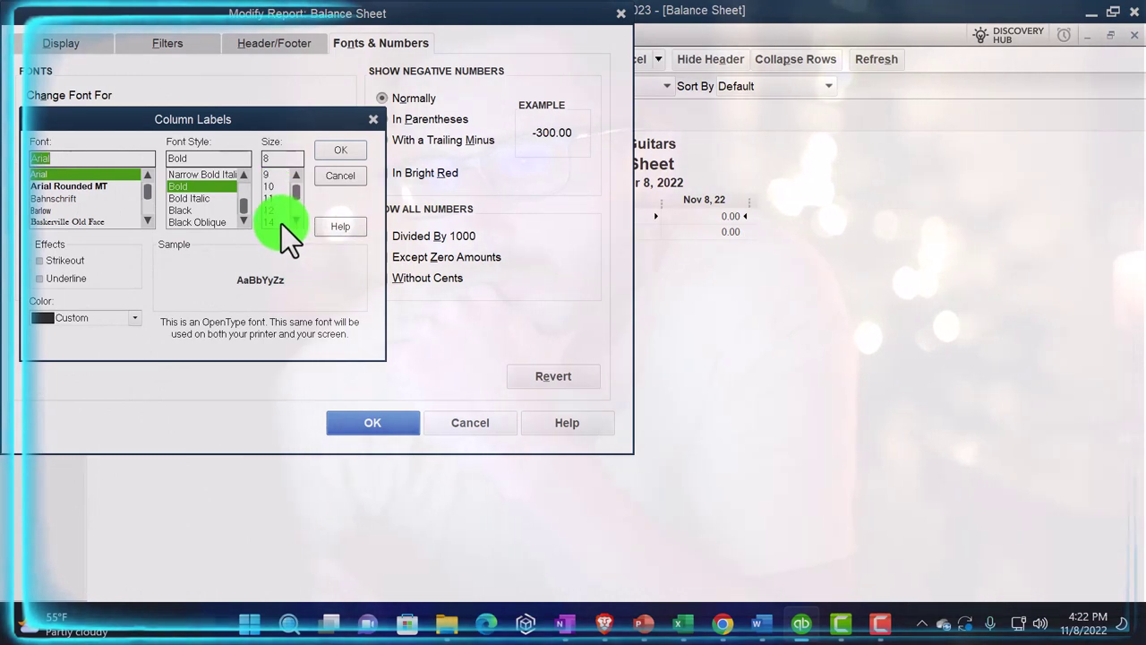
{"action": "left_click", "coordinate": [272, 221]}
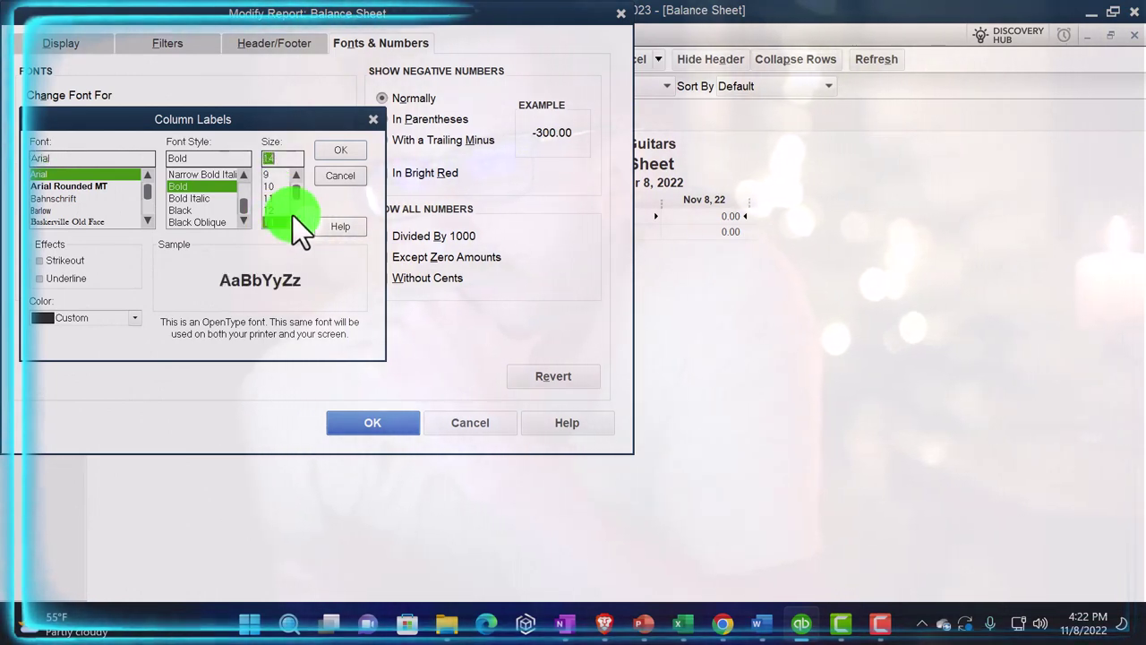
{"action": "left_click", "coordinate": [339, 152]}
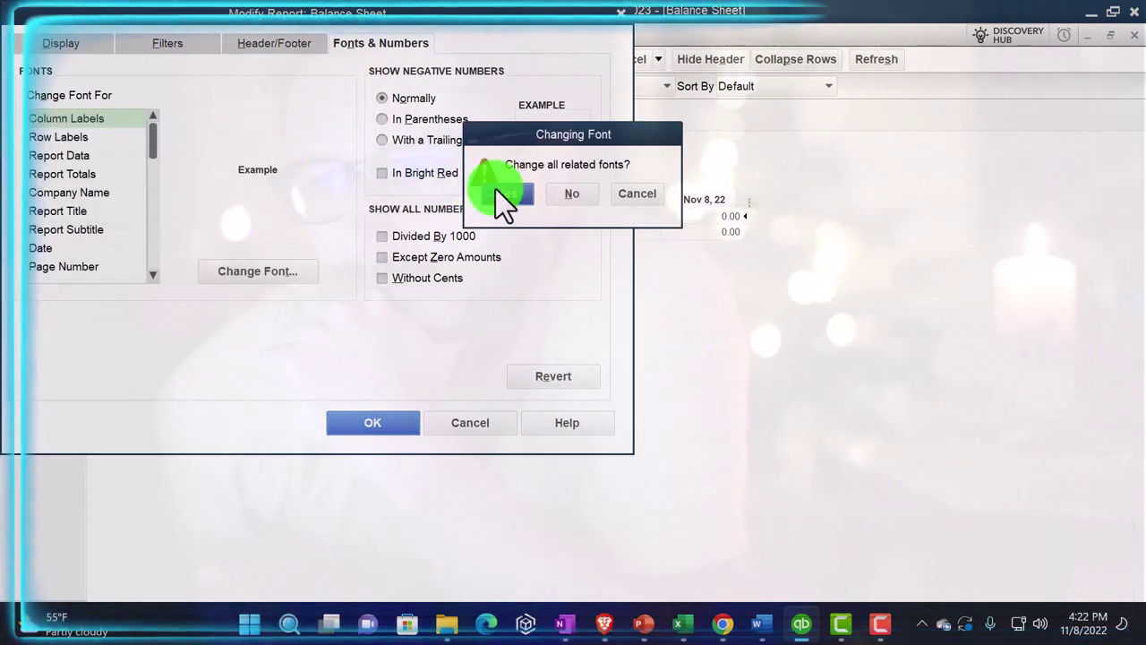
{"action": "left_click", "coordinate": [496, 190]}
{"action": "left_click", "coordinate": [380, 421]}
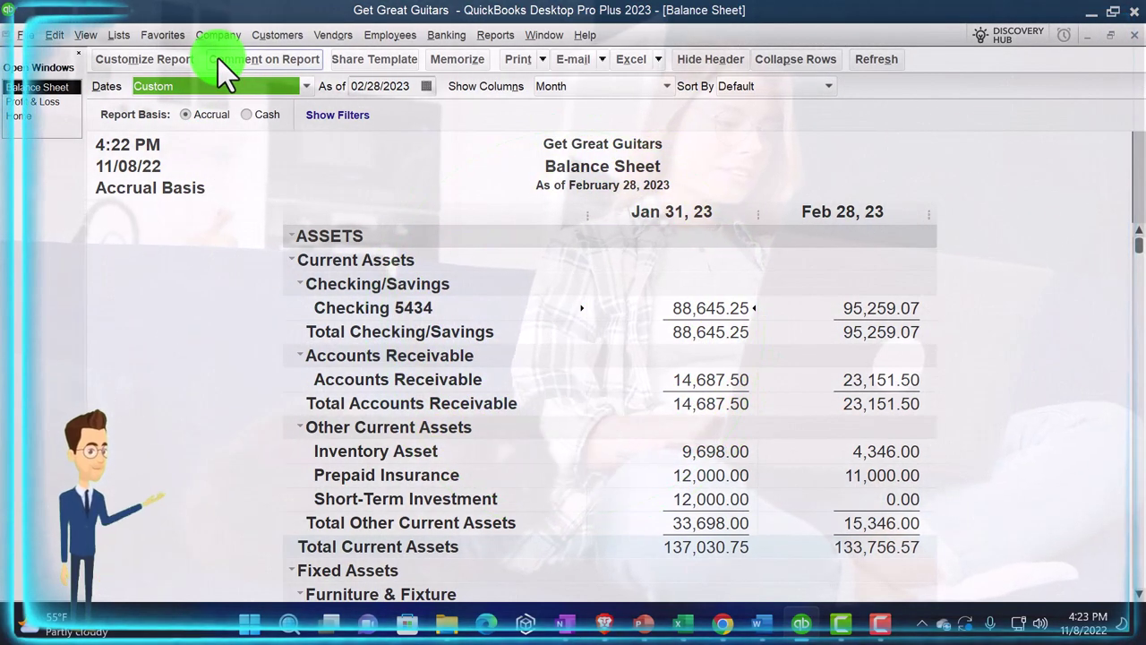
Step: View the year and type options for creating a new budget, and the list of available budget reports
{"action": "left_click", "coordinate": [218, 35]}
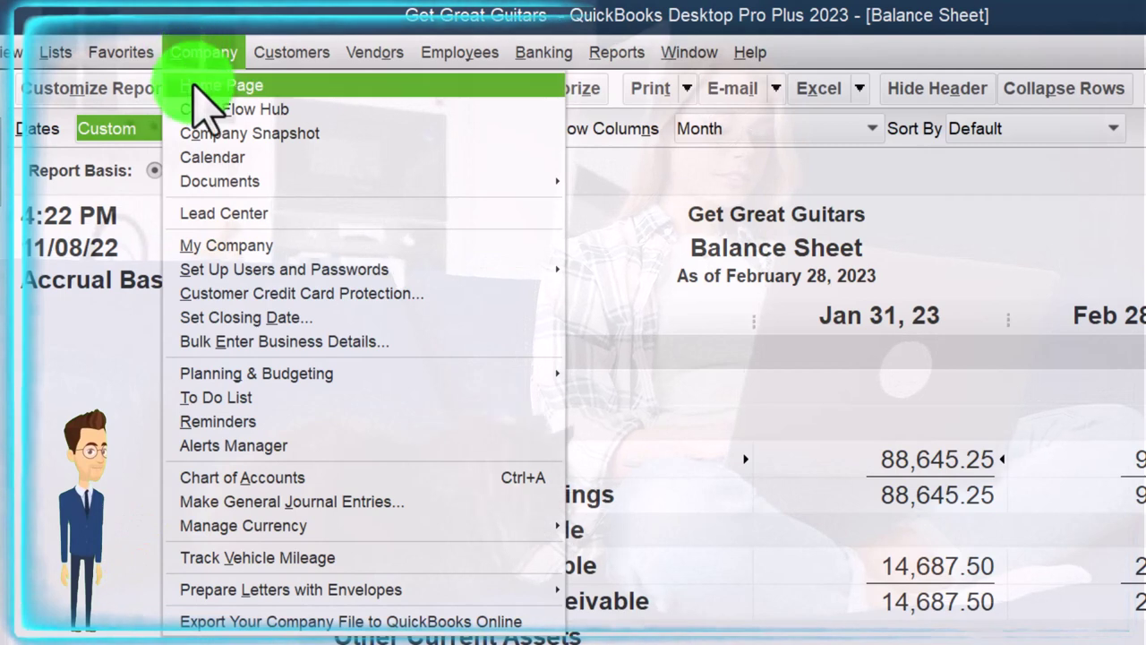
{"action": "mouse_move", "coordinate": [442, 379]}
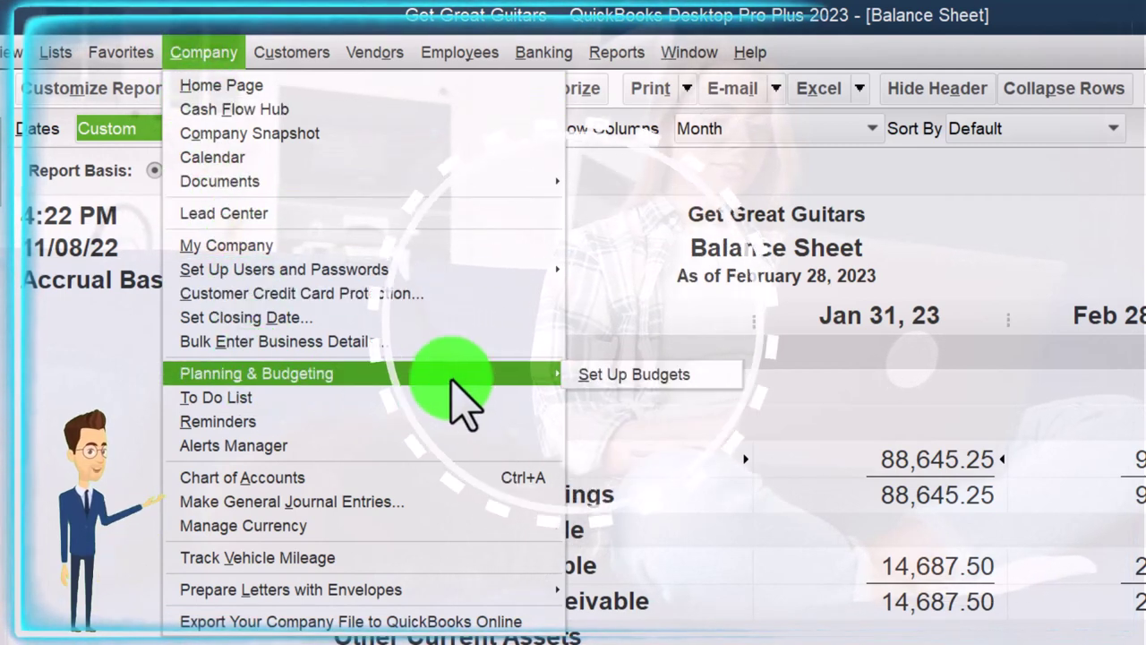
{"action": "left_click", "coordinate": [631, 376]}
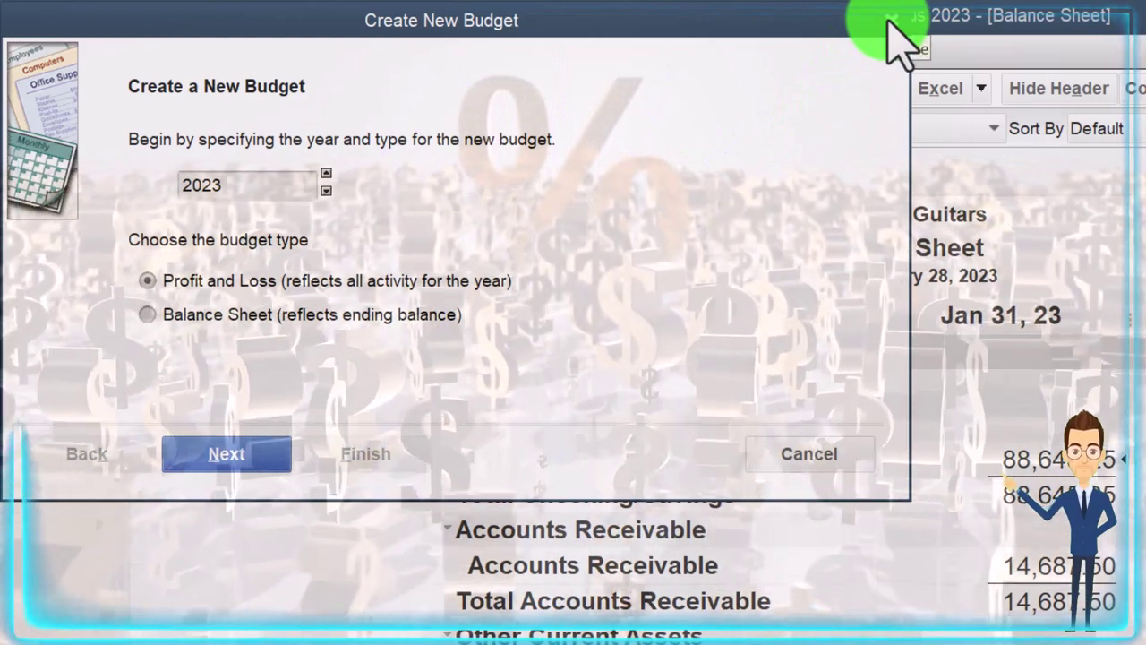
{"action": "left_click", "coordinate": [890, 20]}
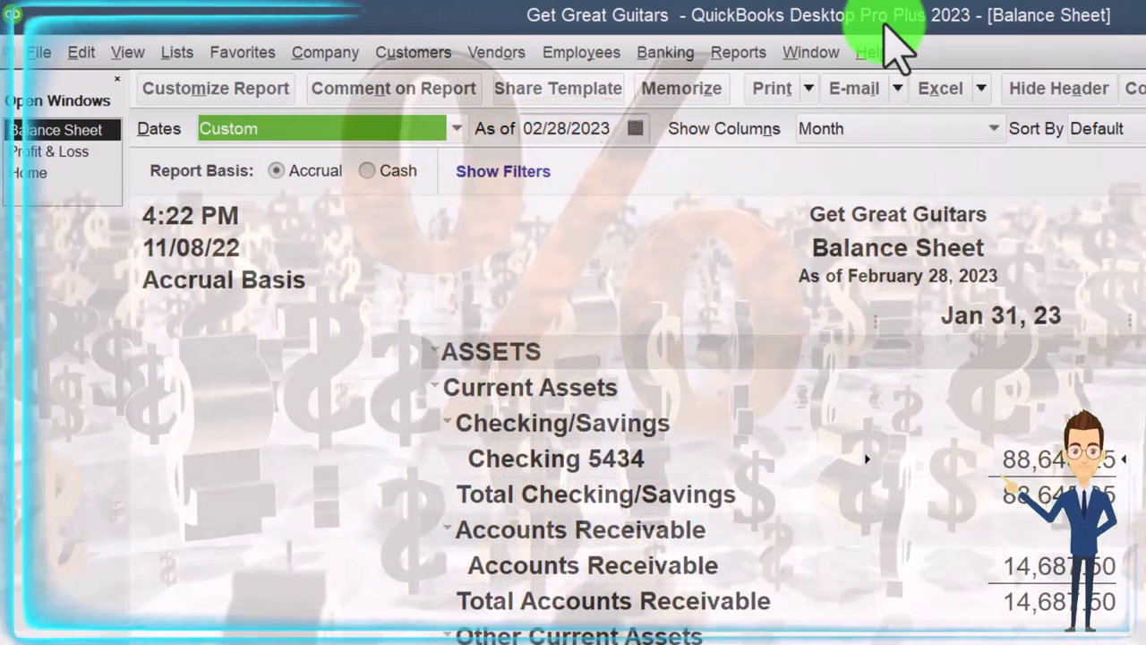
{"action": "left_click", "coordinate": [736, 53]}
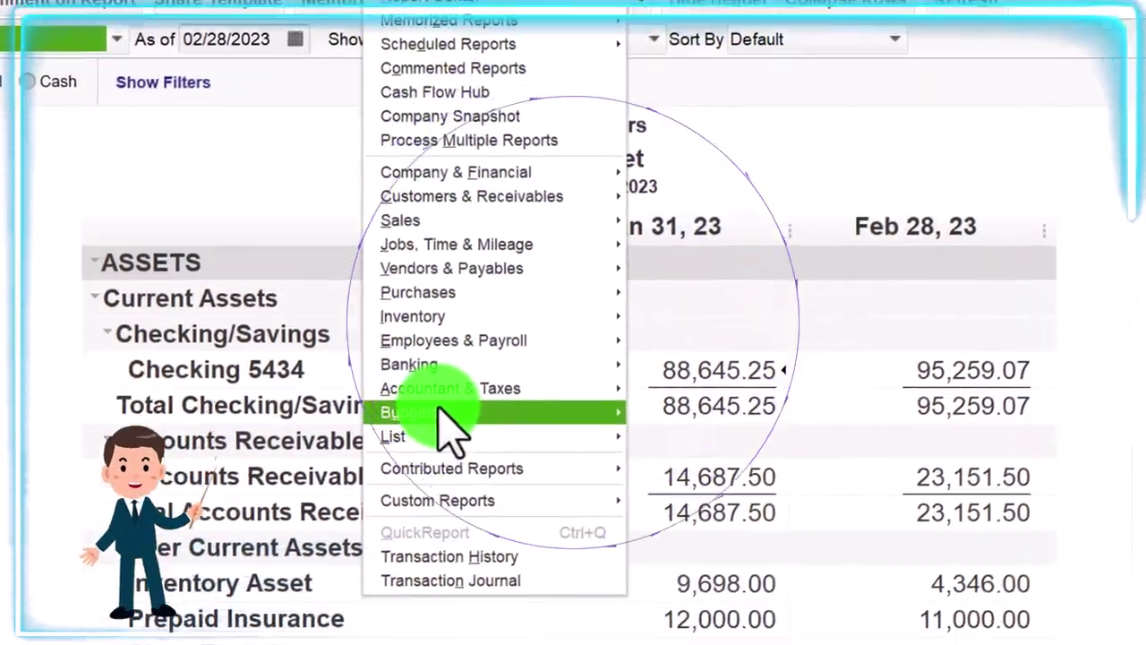
{"action": "mouse_move", "coordinate": [571, 498]}
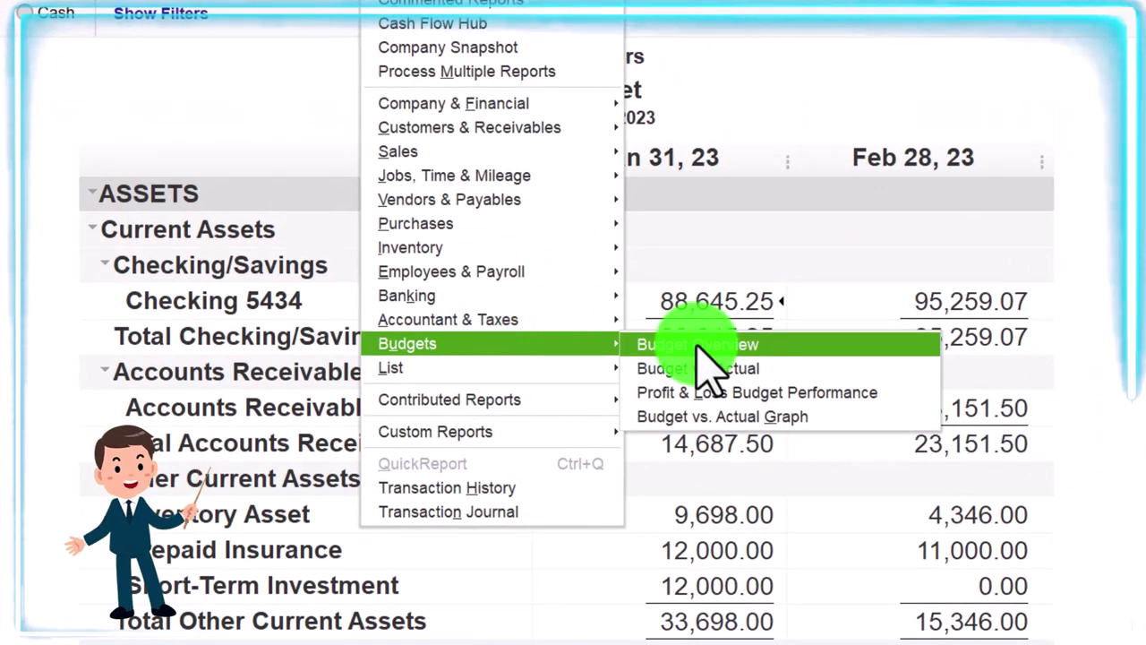
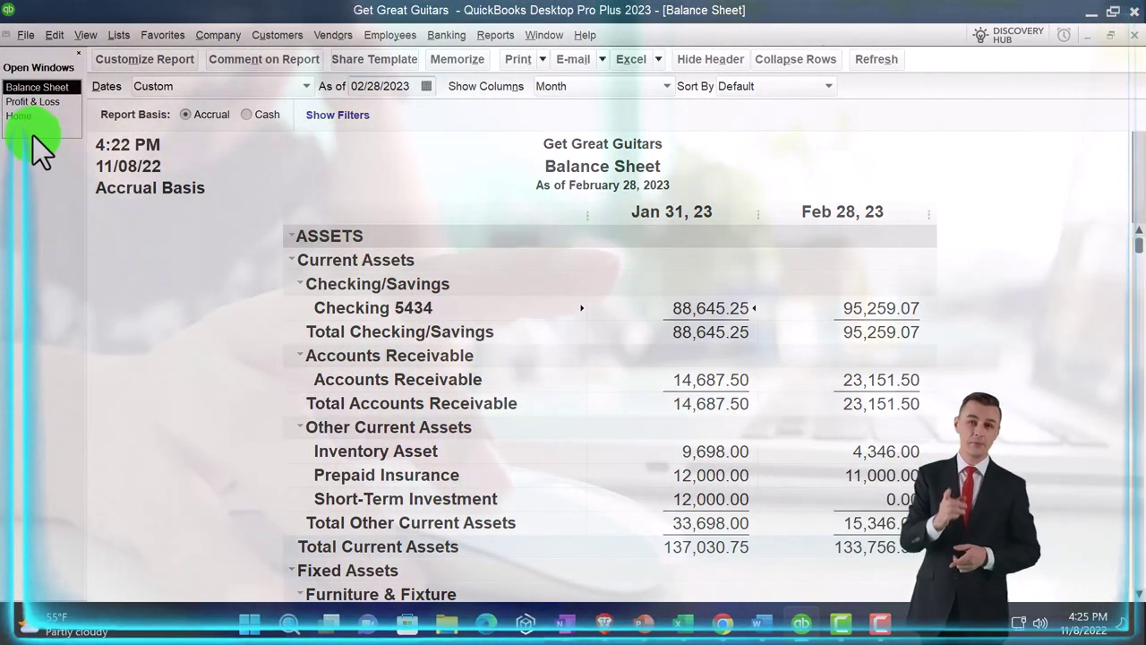
Step: Examine the monthly figures in the Profit & Loss report, from income through expenses to net income
{"action": "left_click", "coordinate": [28, 118]}
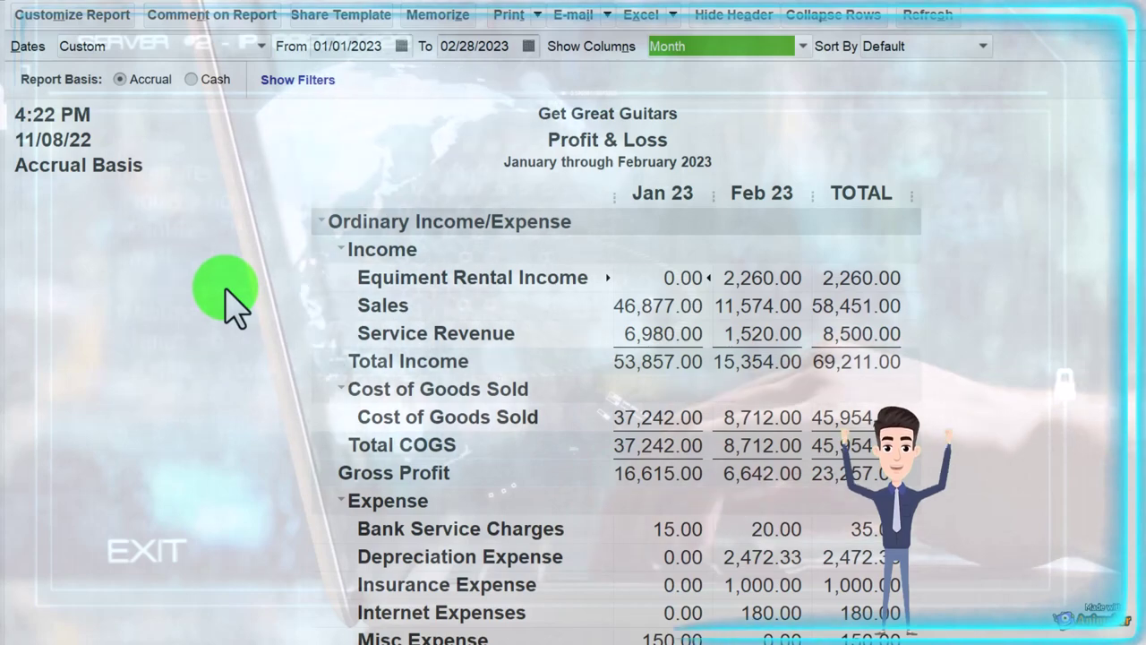
{"action": "scroll", "coordinate": [235, 304], "scroll_direction": "down", "scroll_amount": 1}
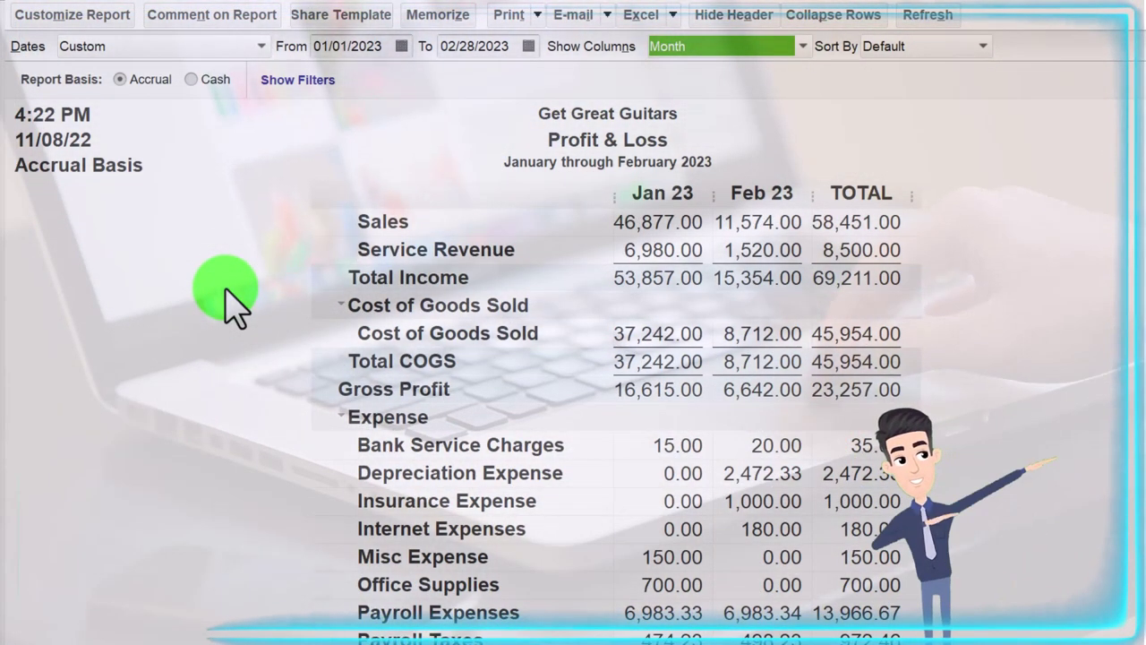
{"action": "scroll", "coordinate": [227, 291], "scroll_direction": "up", "scroll_amount": 1}
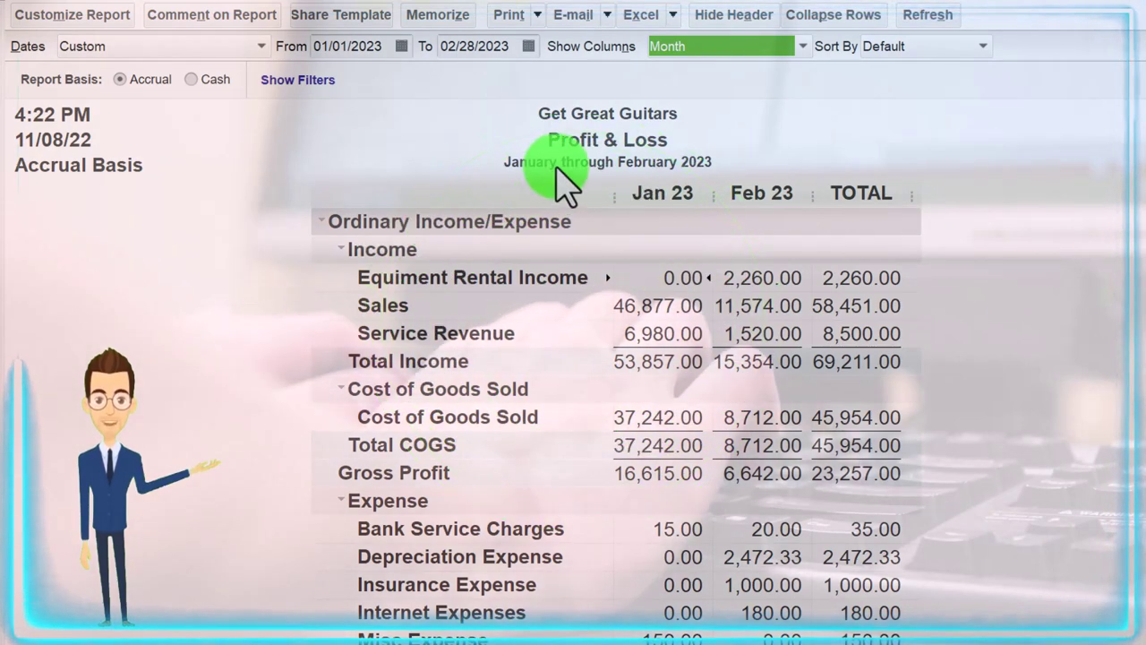
{"action": "scroll", "coordinate": [273, 398], "scroll_direction": "down", "scroll_amount": 5}
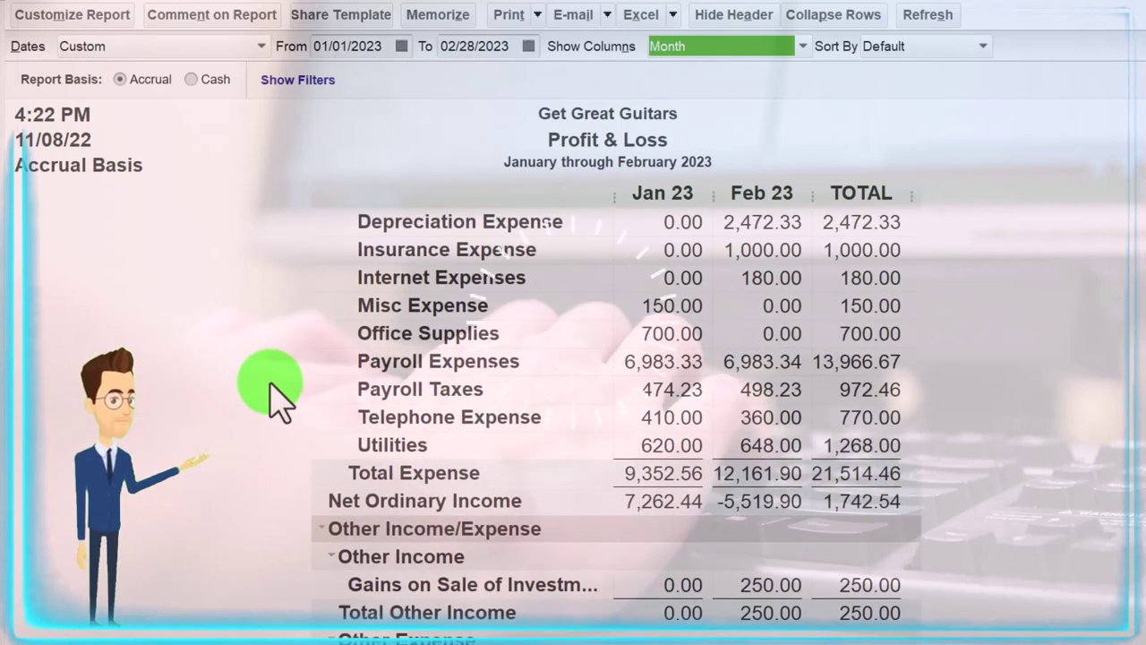
{"action": "scroll", "coordinate": [273, 398], "scroll_direction": "down", "scroll_amount": 1}
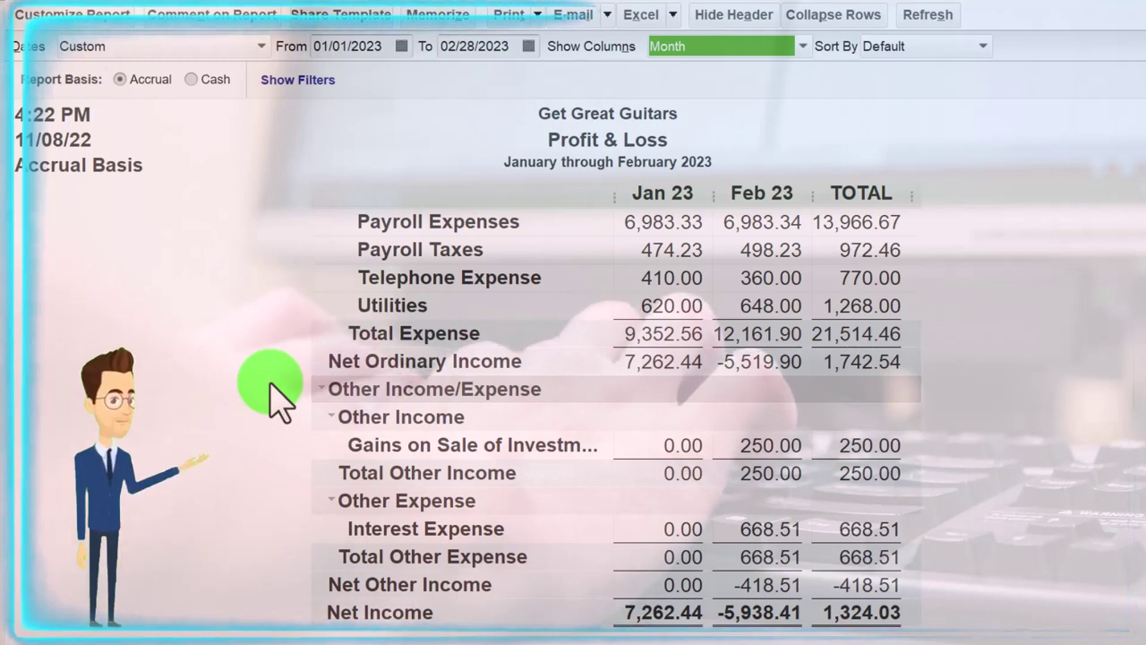
{"action": "scroll", "coordinate": [273, 398], "scroll_direction": "up", "scroll_amount": 4}
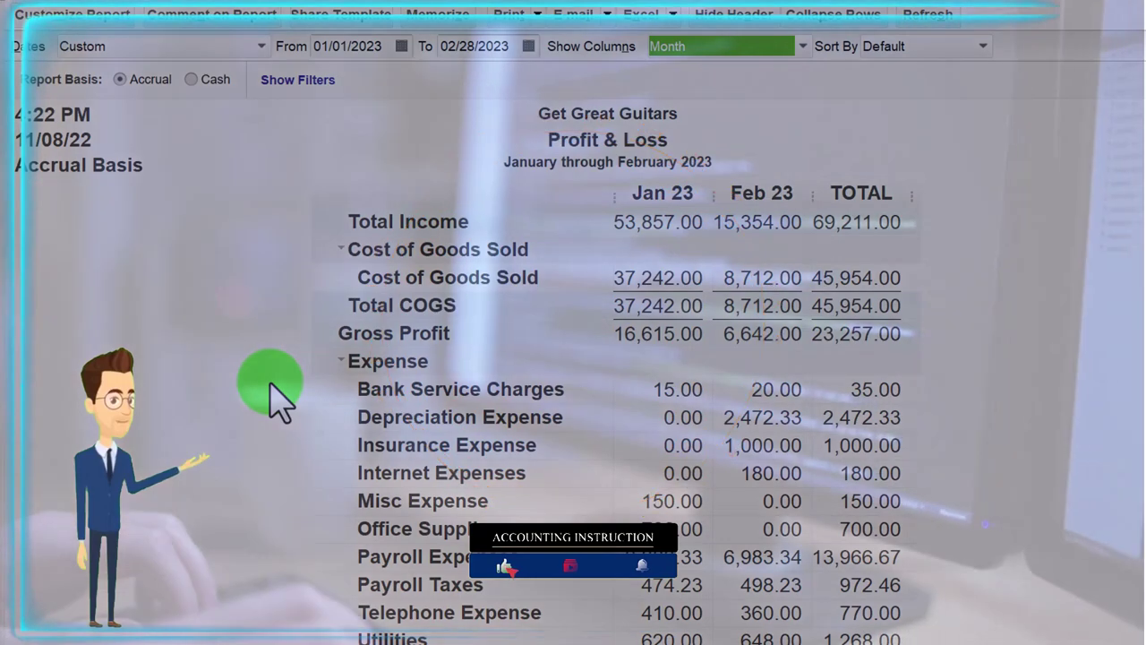
{"action": "scroll", "coordinate": [279, 403], "scroll_direction": "up", "scroll_amount": 2}
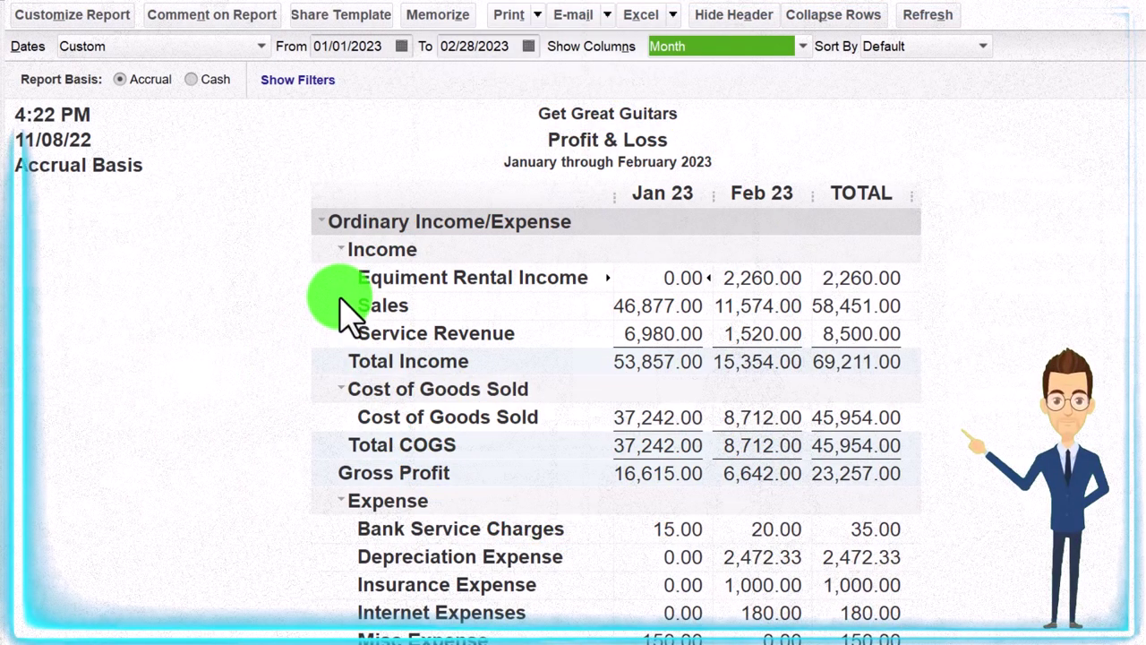
{"action": "scroll", "coordinate": [321, 486], "scroll_direction": "down", "scroll_amount": 3}
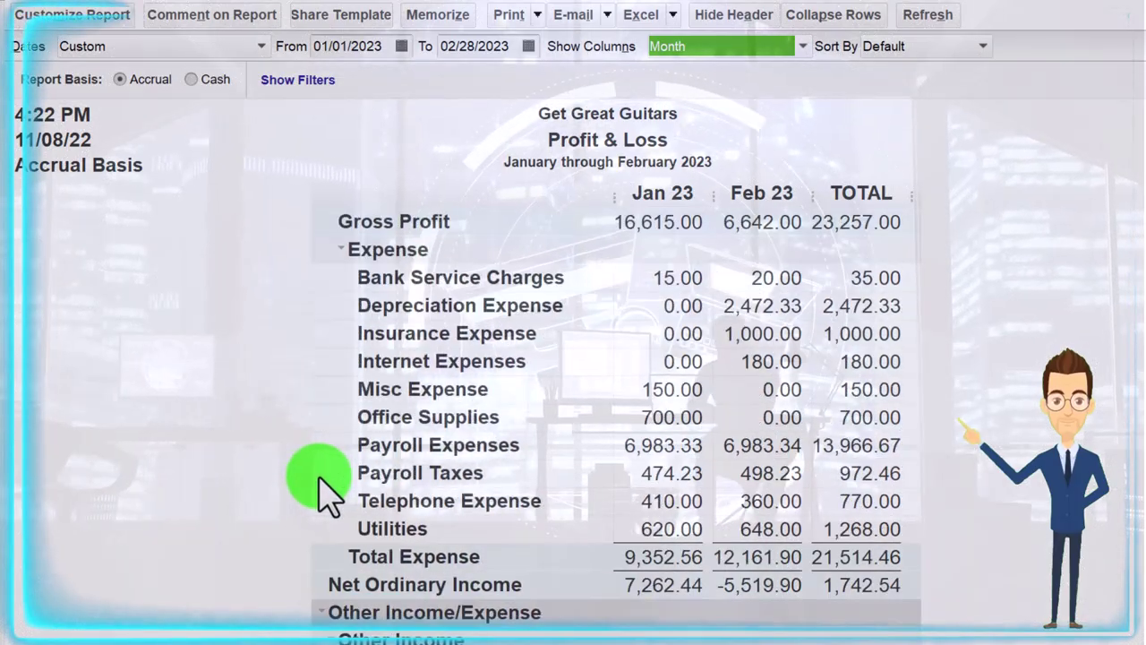
{"action": "scroll", "coordinate": [327, 492], "scroll_direction": "down", "scroll_amount": 1}
{"action": "scroll", "coordinate": [327, 493], "scroll_direction": "down", "scroll_amount": 2}
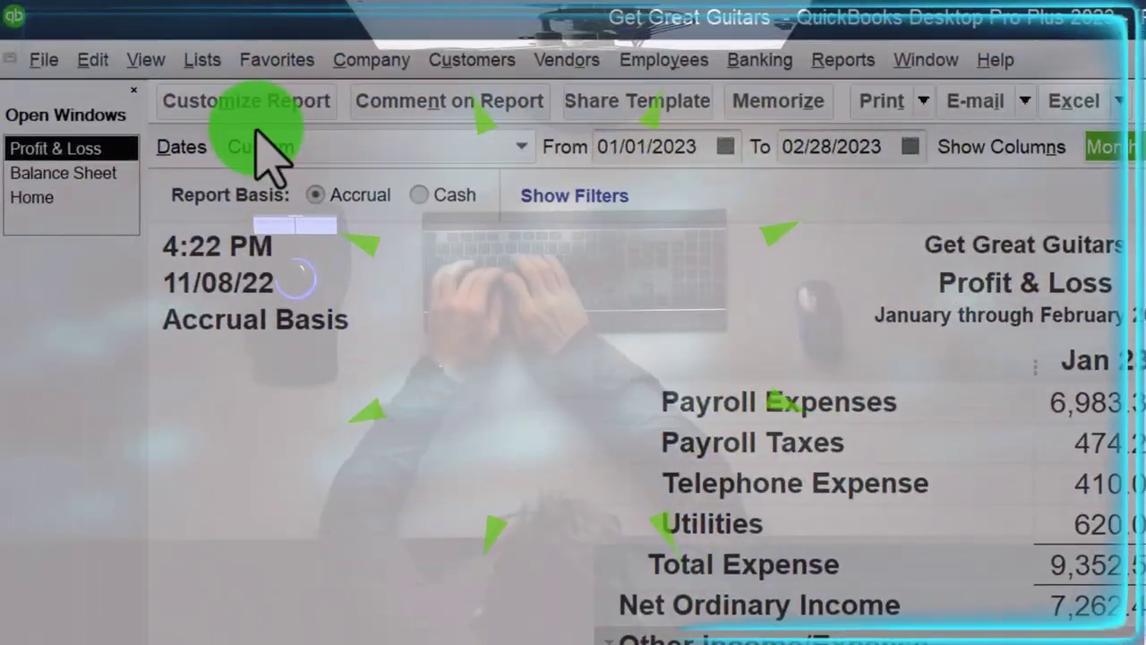
Step: Look up where budgets are set up and which budget reports are offered, including Budget vs. Actual, without opening any
{"action": "left_click", "coordinate": [349, 65]}
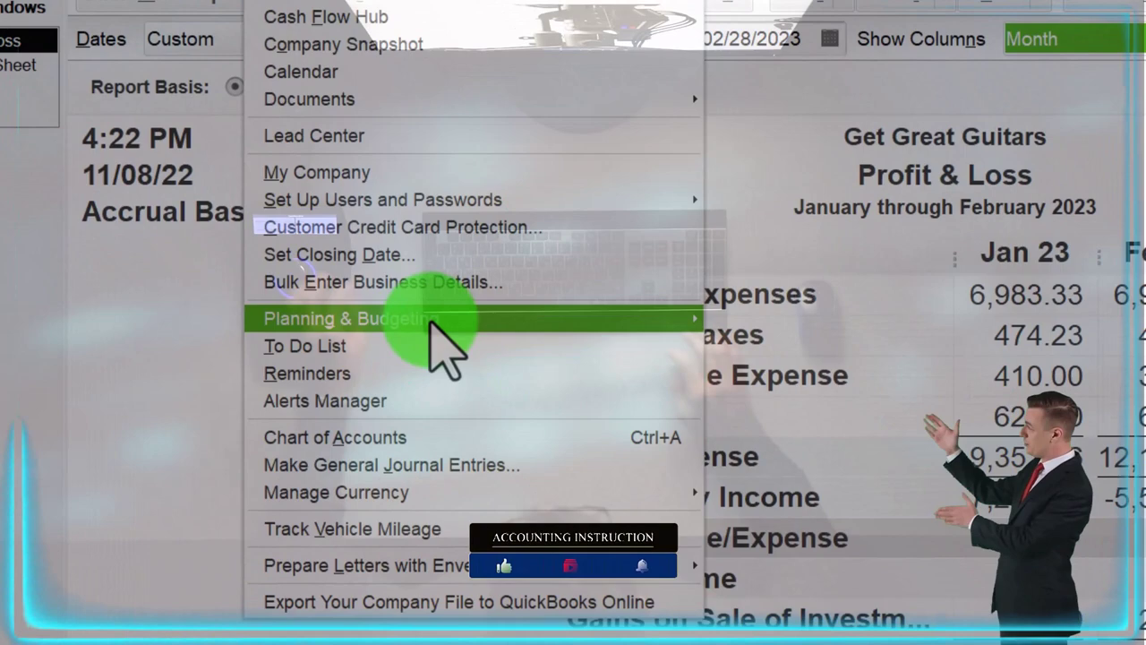
{"action": "mouse_move", "coordinate": [515, 428]}
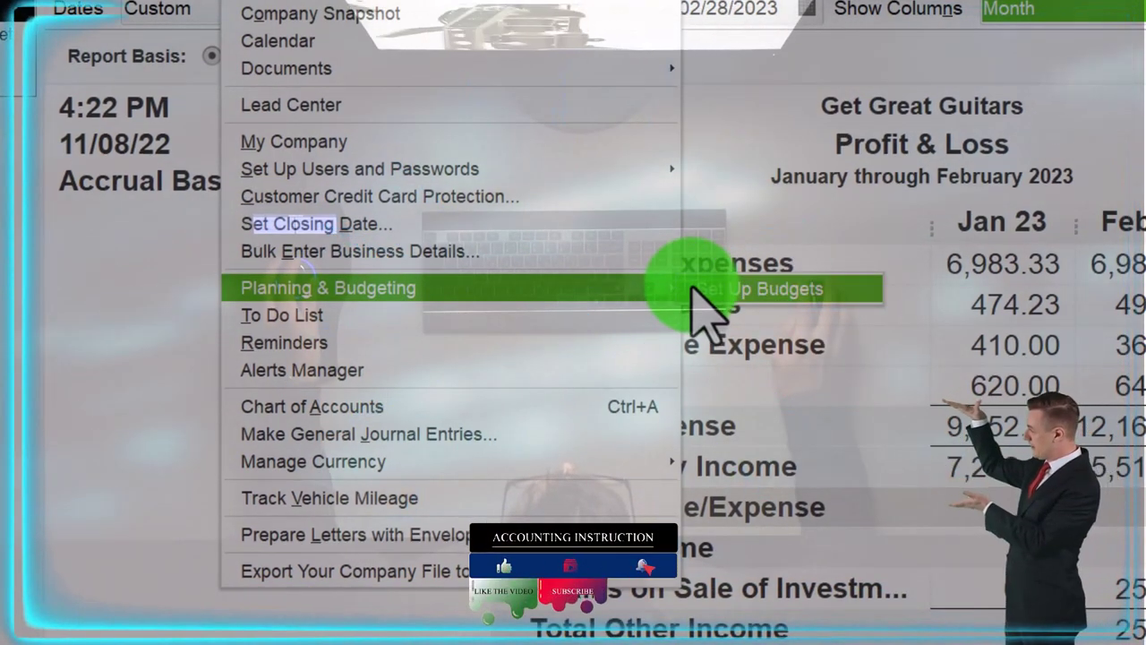
{"action": "left_click", "coordinate": [130, 336]}
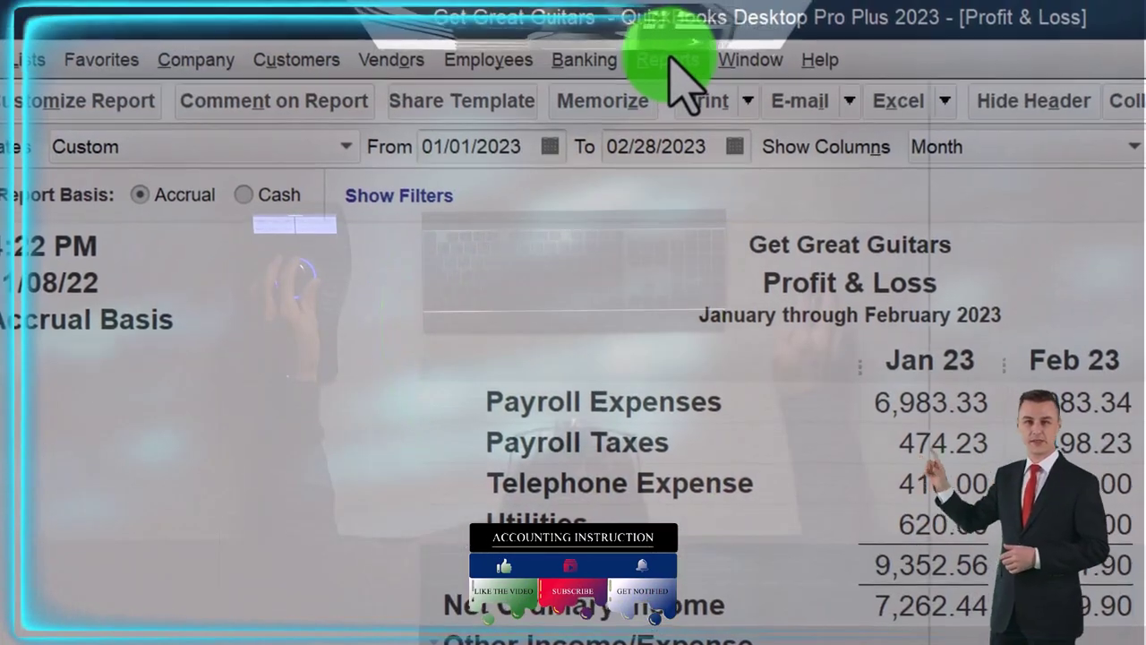
{"action": "left_click", "coordinate": [670, 61]}
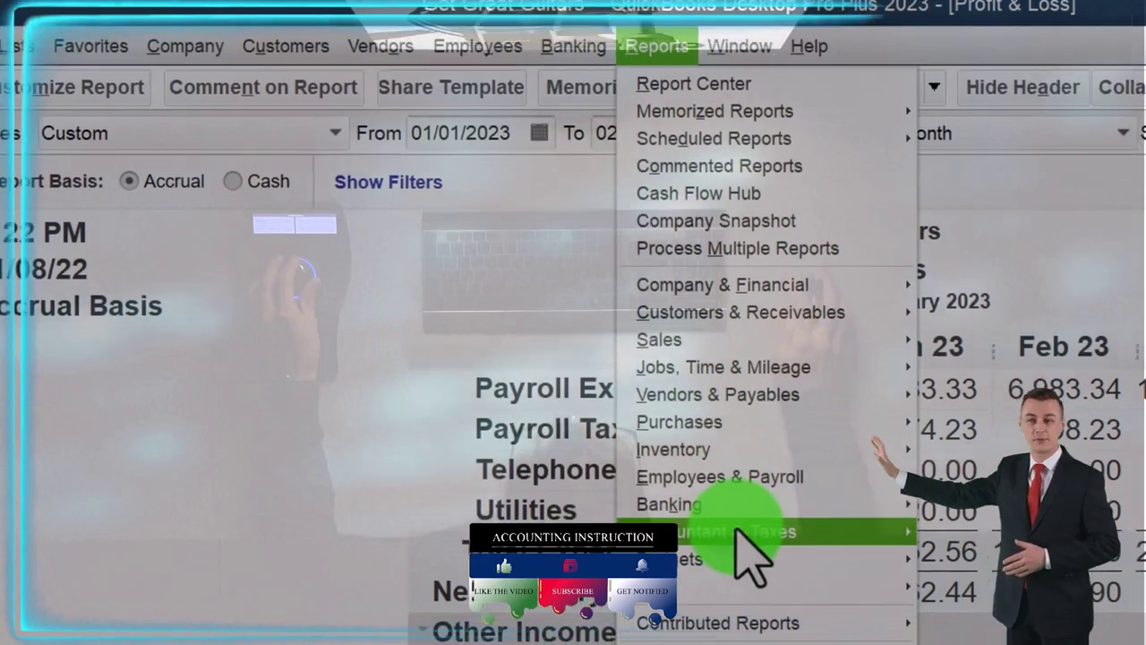
{"action": "mouse_move", "coordinate": [838, 539]}
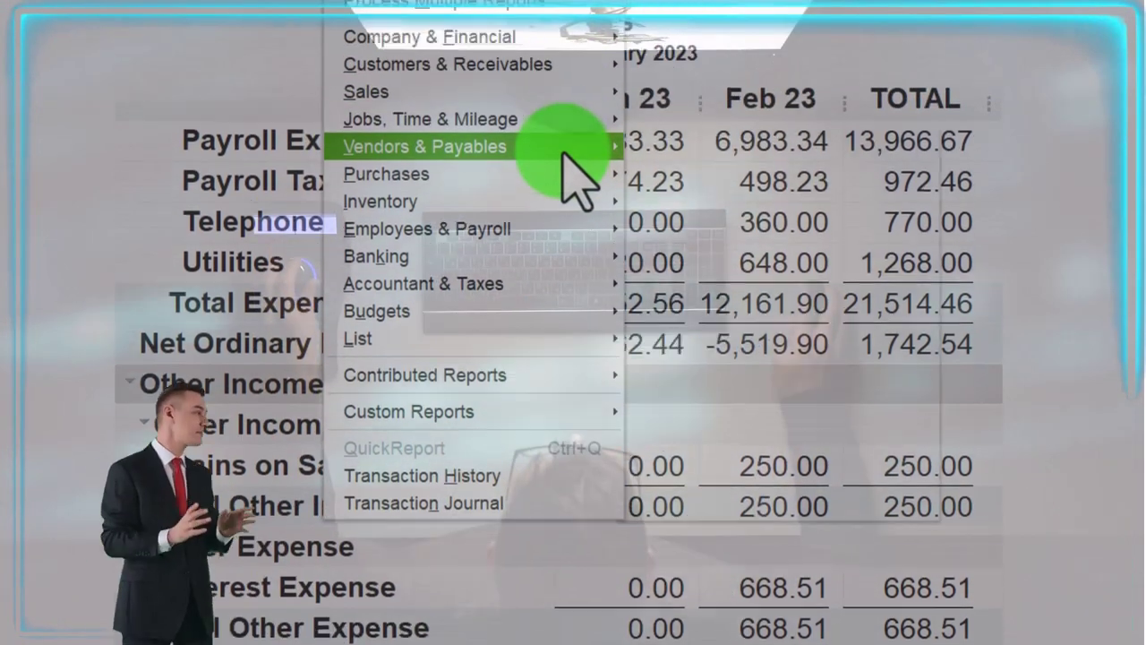
{"action": "mouse_move", "coordinate": [564, 27]}
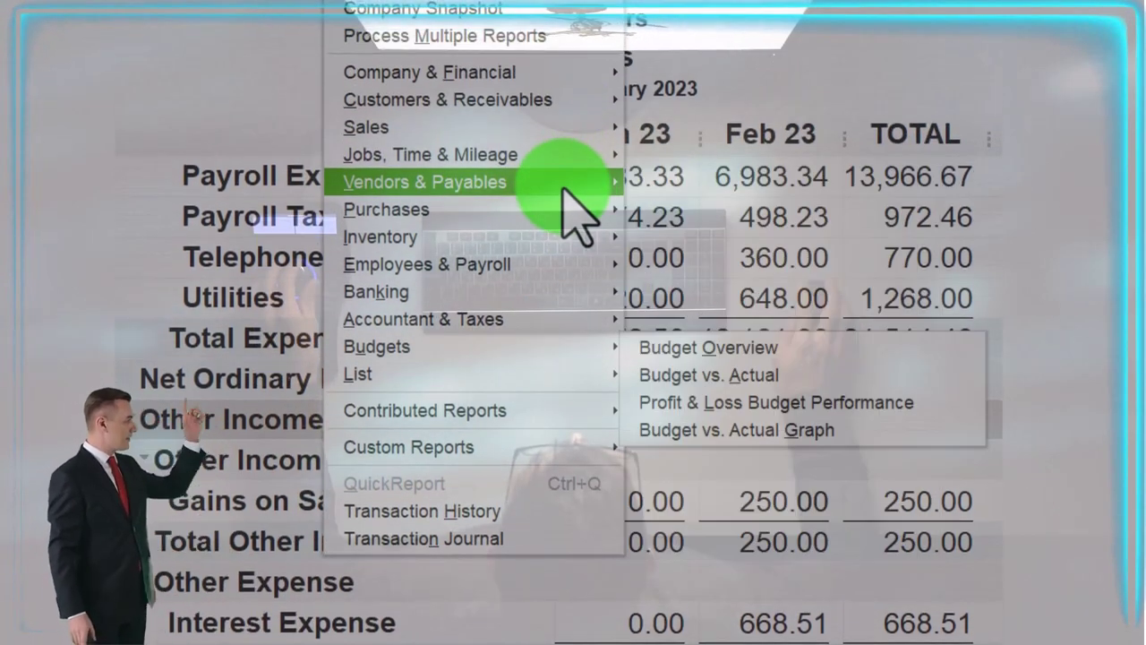
{"action": "left_click", "coordinate": [523, 346]}
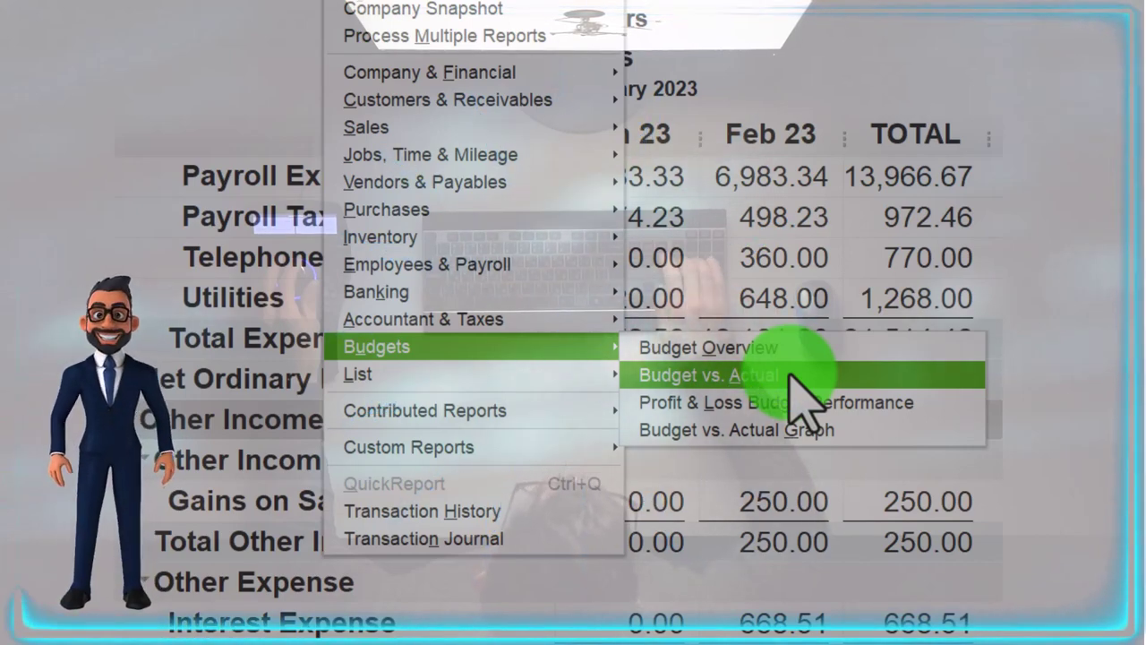
{"action": "key", "text": "Escape"}
{"action": "key", "text": "Escape"}
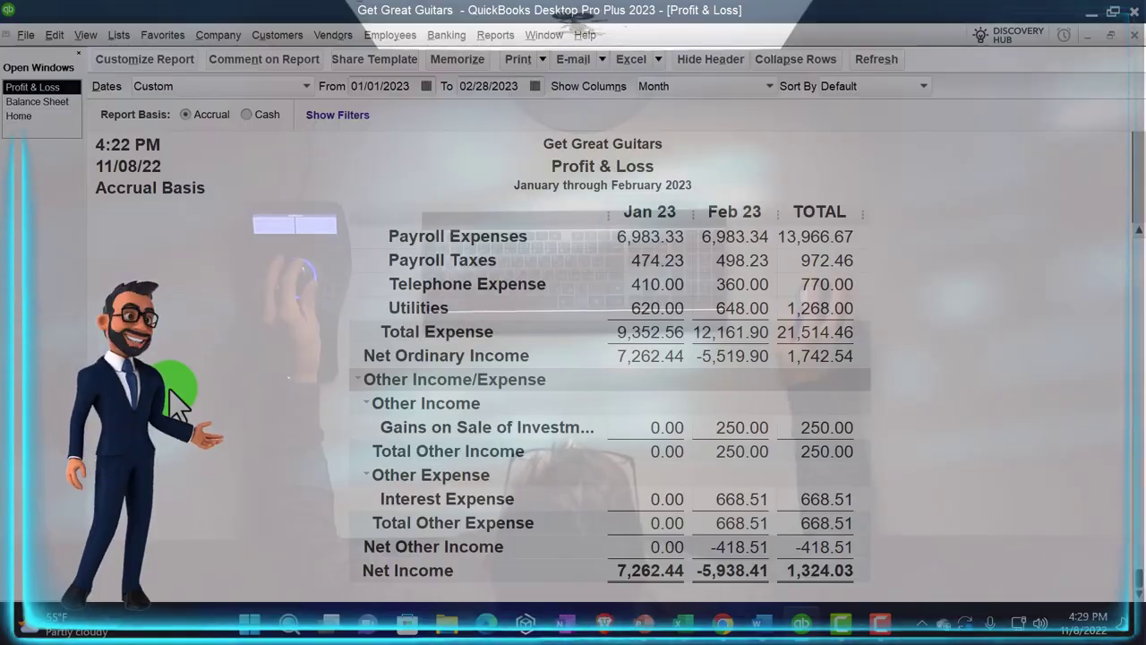
Step: Compare the Balance Sheet with the Profit & Loss report, finishing at the income section of the Profit & Loss
{"action": "left_click", "coordinate": [61, 102]}
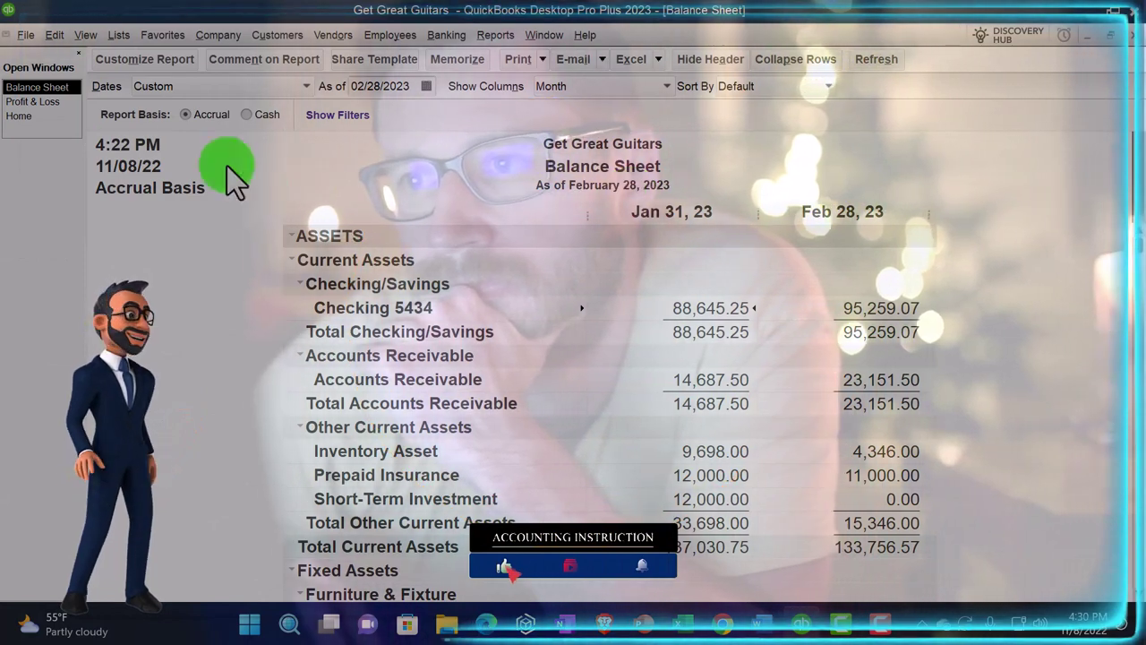
{"action": "left_click", "coordinate": [36, 102]}
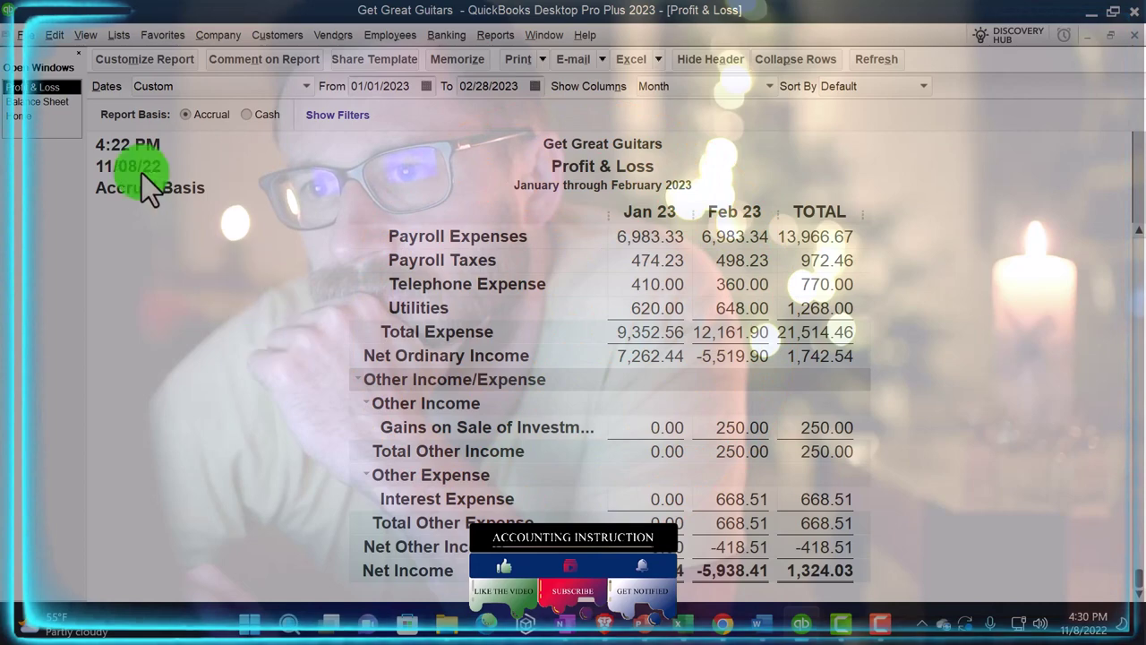
{"action": "left_click", "coordinate": [64, 103]}
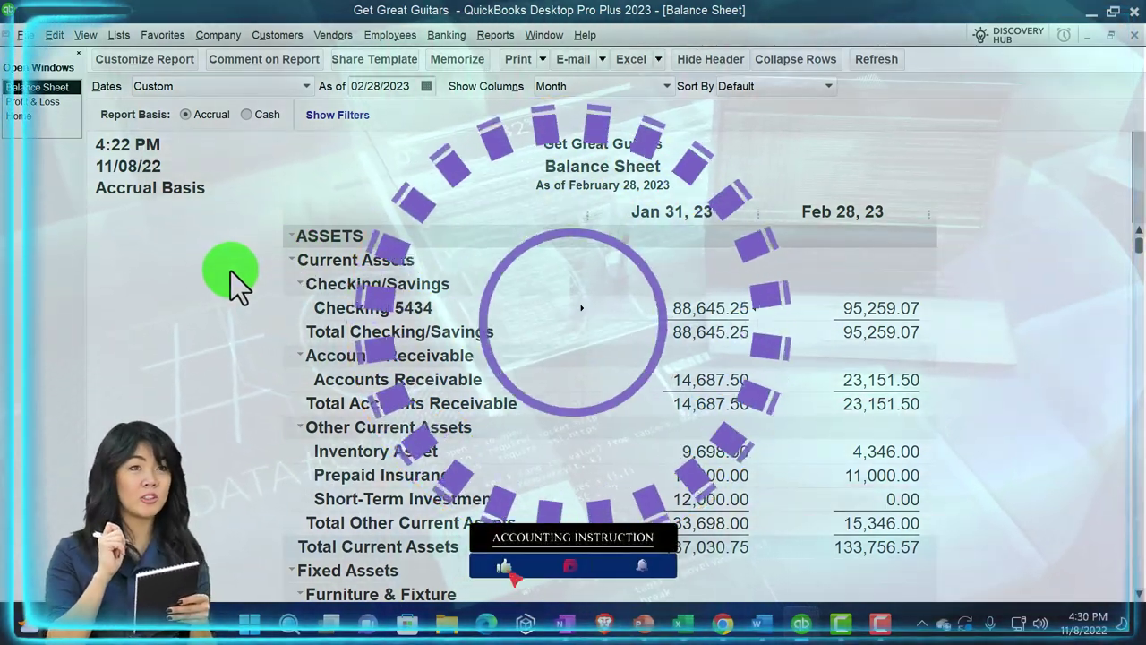
{"action": "left_click", "coordinate": [45, 103]}
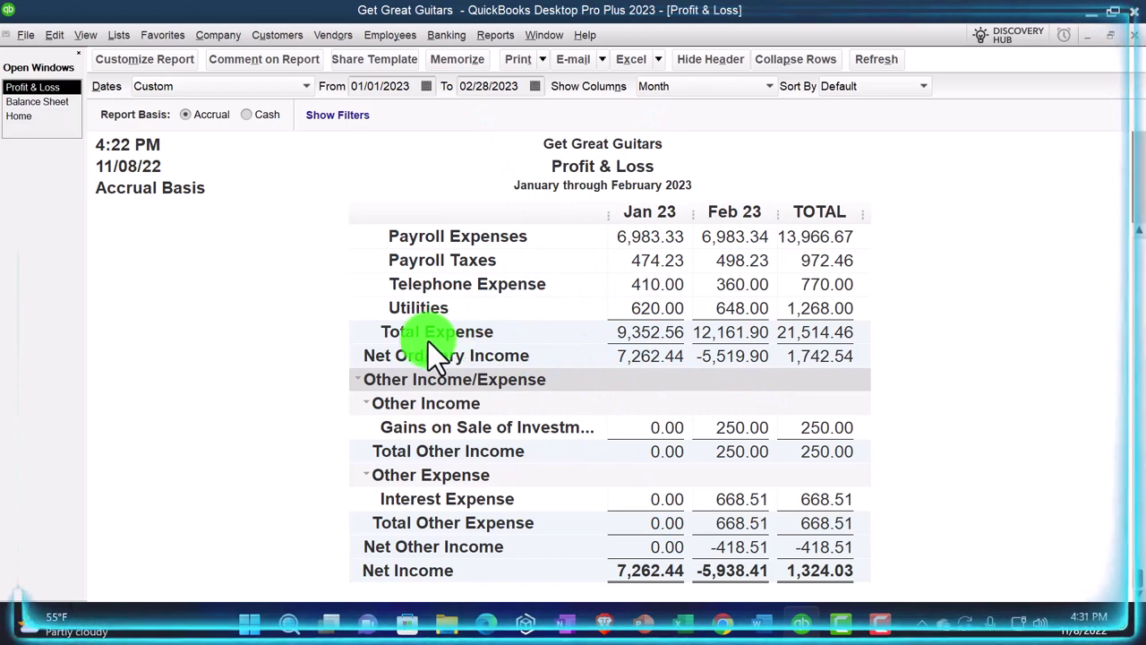
{"action": "scroll", "coordinate": [351, 385], "scroll_direction": "up", "scroll_amount": 5}
{"action": "scroll", "coordinate": [351, 385], "scroll_direction": "up", "scroll_amount": 1}
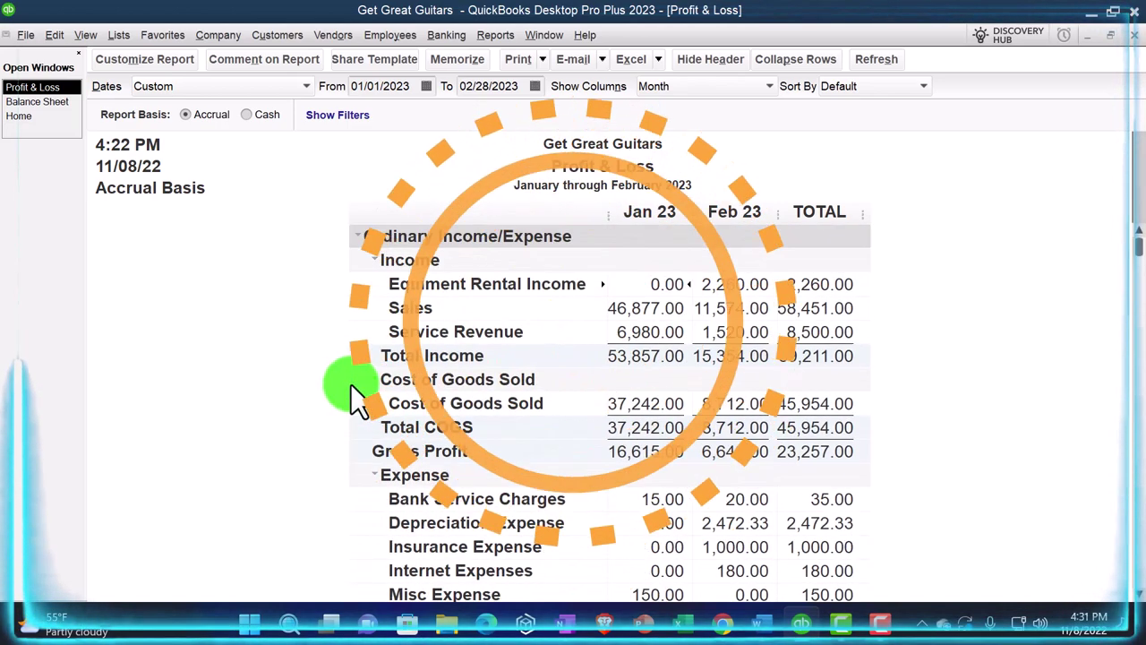